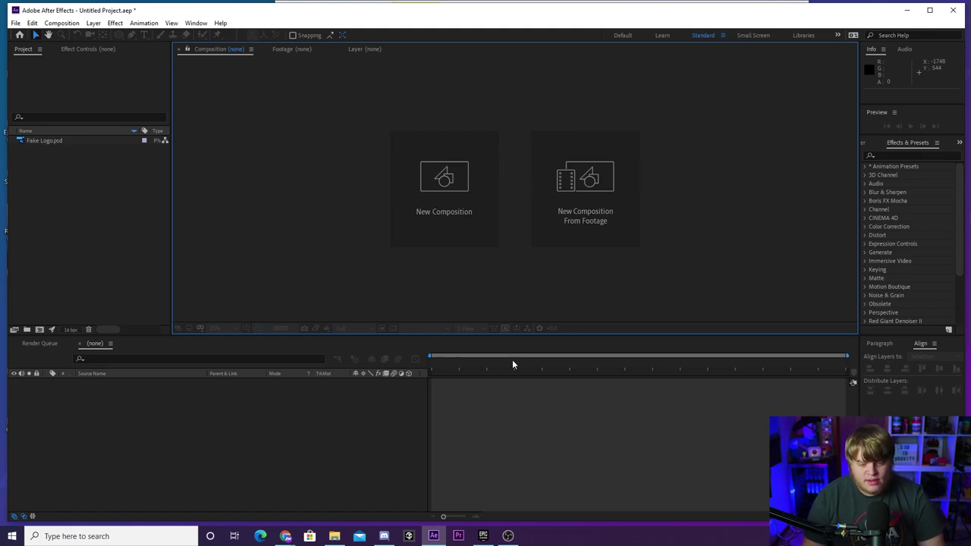
# Step: Open the Composition Settings for a new composition once Fake Logo.psd is imported
pyautogui.click(425, 209)
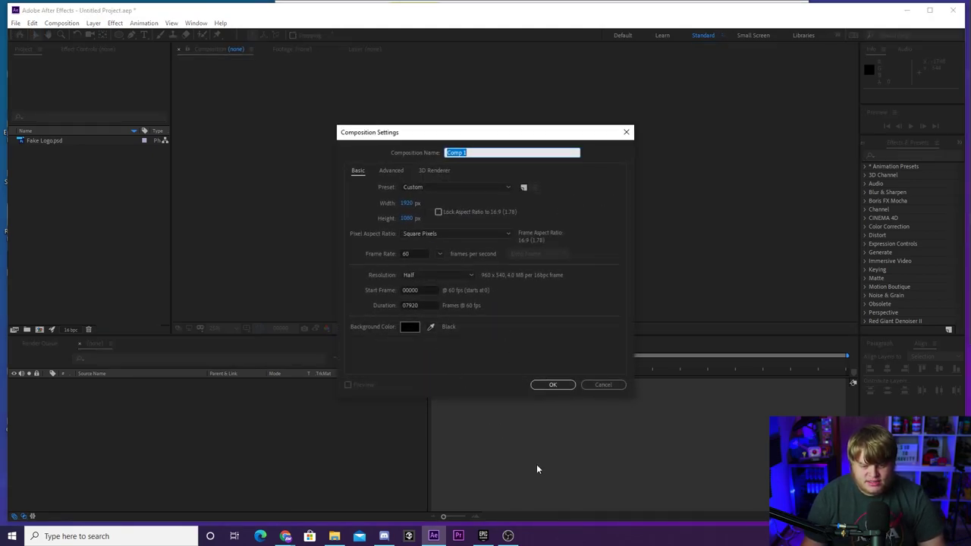
# Step: Create Comp 1 at 1920×1080, 60 fps with Fake Logo.psd on the transparency grid
pyautogui.click(552, 386)
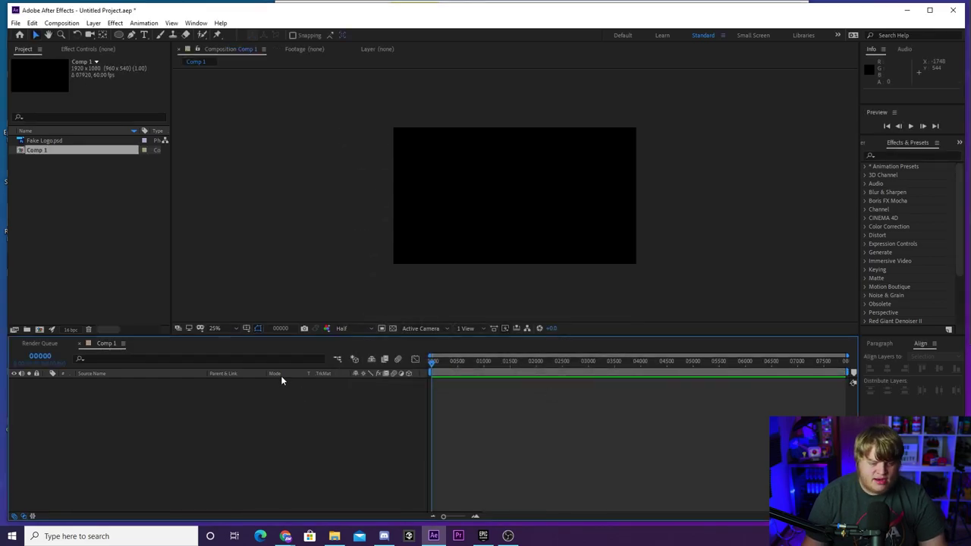
pyautogui.moveTo(59, 143); pyautogui.dragTo(204, 438)
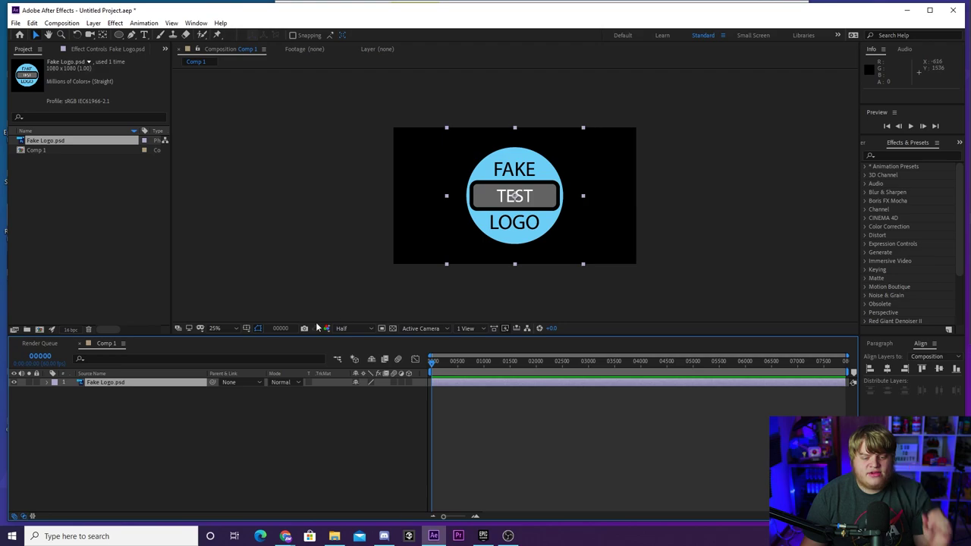
pyautogui.click(392, 329)
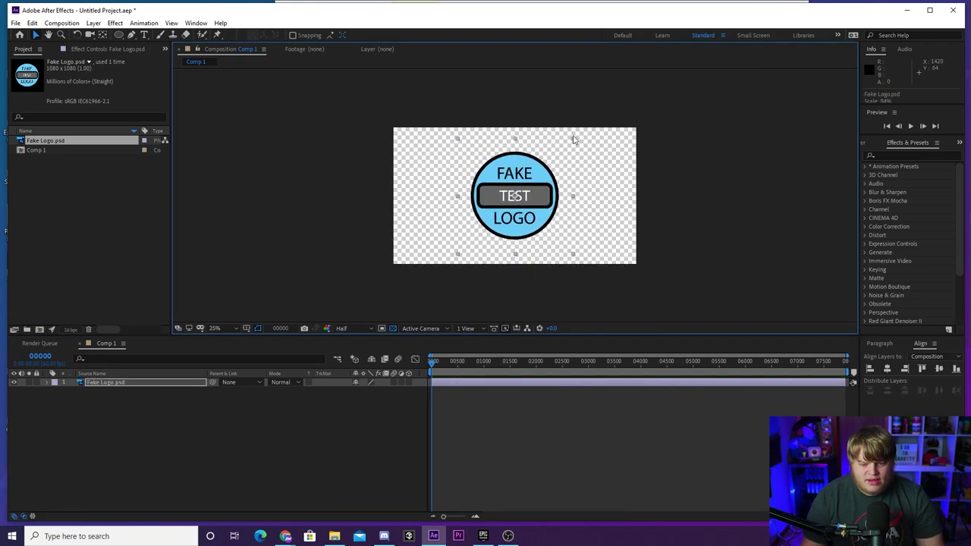
pyautogui.click(678, 191)
# Step: Keyframe the logo's Position at centre and move it below the frame at frame 0
pyautogui.press('.')
pyautogui.press('.')
pyautogui.press(',')
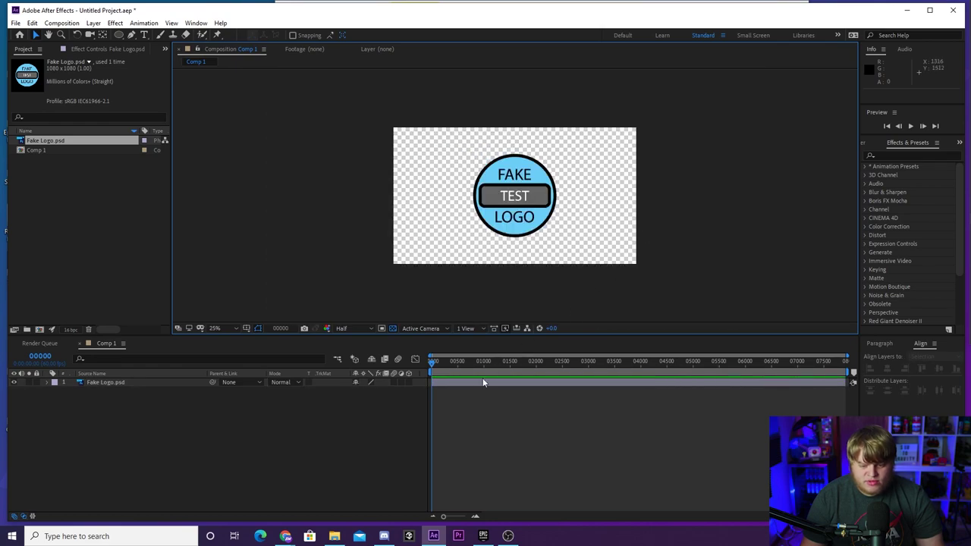
pyautogui.click(47, 383)
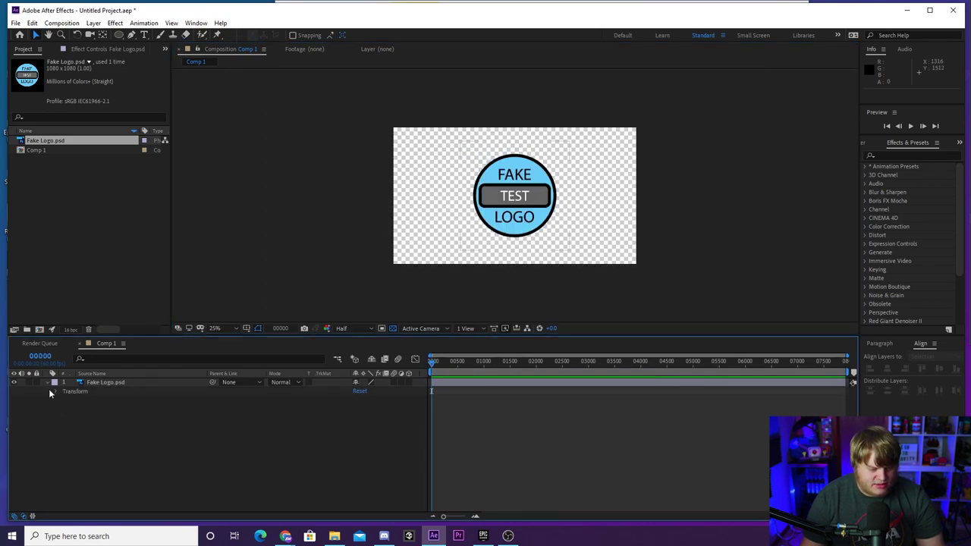
pyautogui.click(54, 392)
pyautogui.click(73, 408)
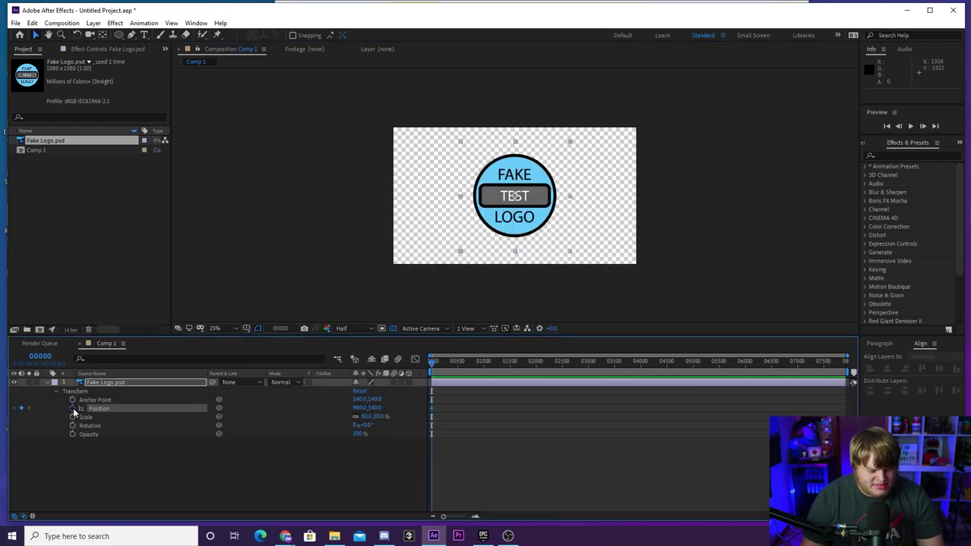
pyautogui.click(475, 517)
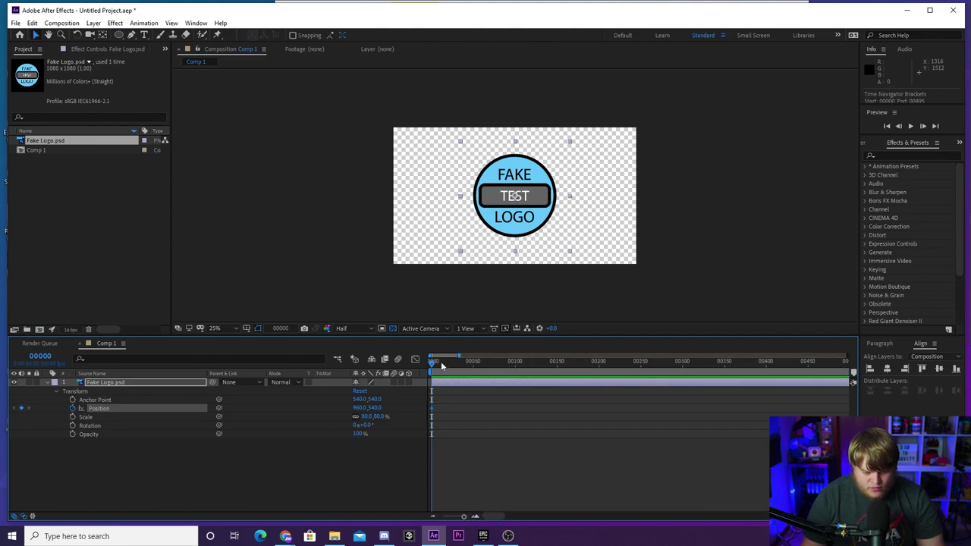
pyautogui.moveTo(471, 369); pyautogui.dragTo(474, 369)
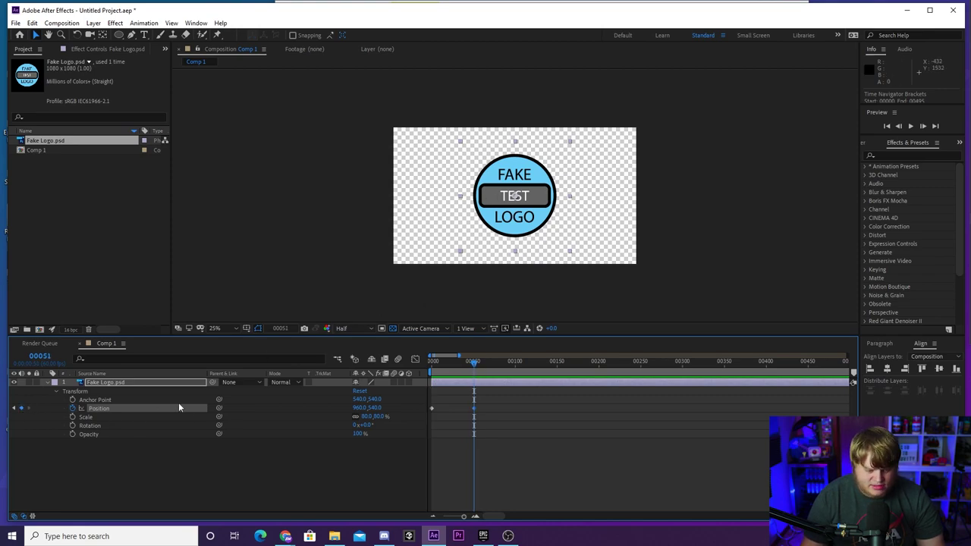
pyautogui.click(13, 410)
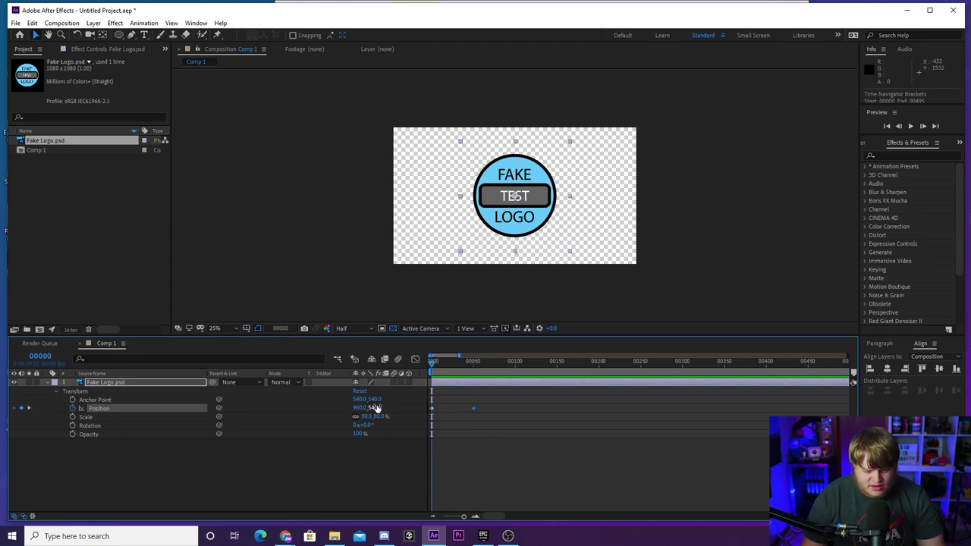
pyautogui.moveTo(375, 410); pyautogui.dragTo(858, 409)
# Step: Move the centre Position keyframe earlier to frame 19 and preview the faster rise
pyautogui.press('space')
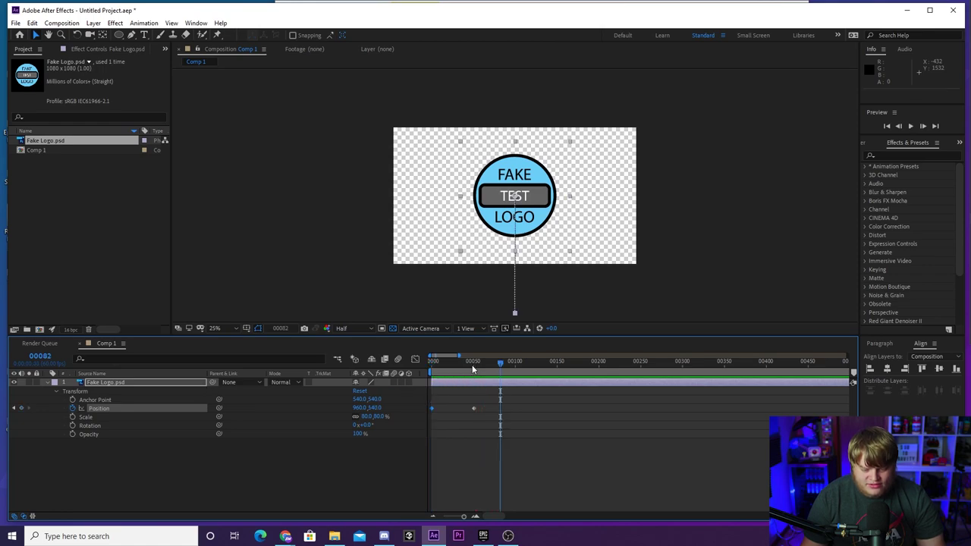
pyautogui.press('space')
pyautogui.moveTo(475, 517); pyautogui.dragTo(493, 517)
pyautogui.moveTo(599, 409); pyautogui.dragTo(494, 409)
pyautogui.press('space')
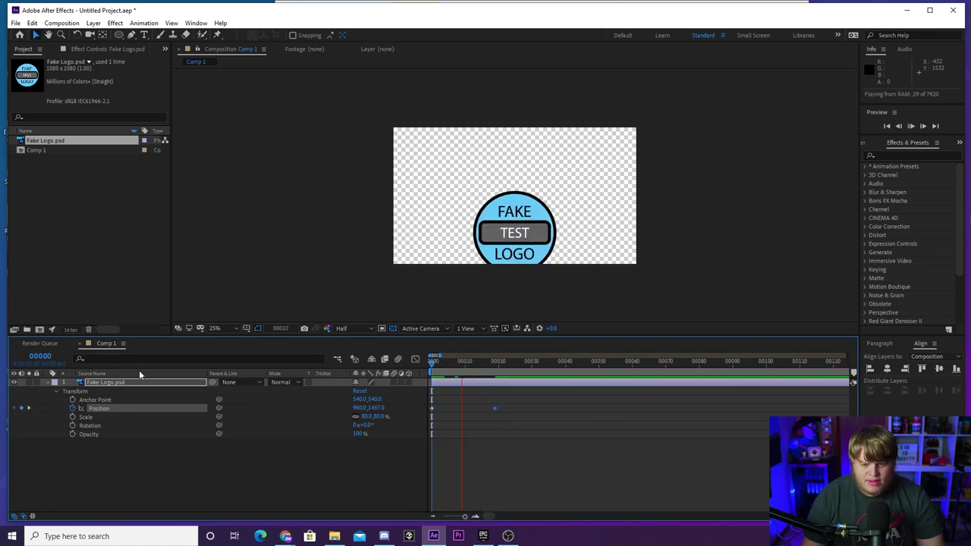
pyautogui.press('space')
pyautogui.press('space')
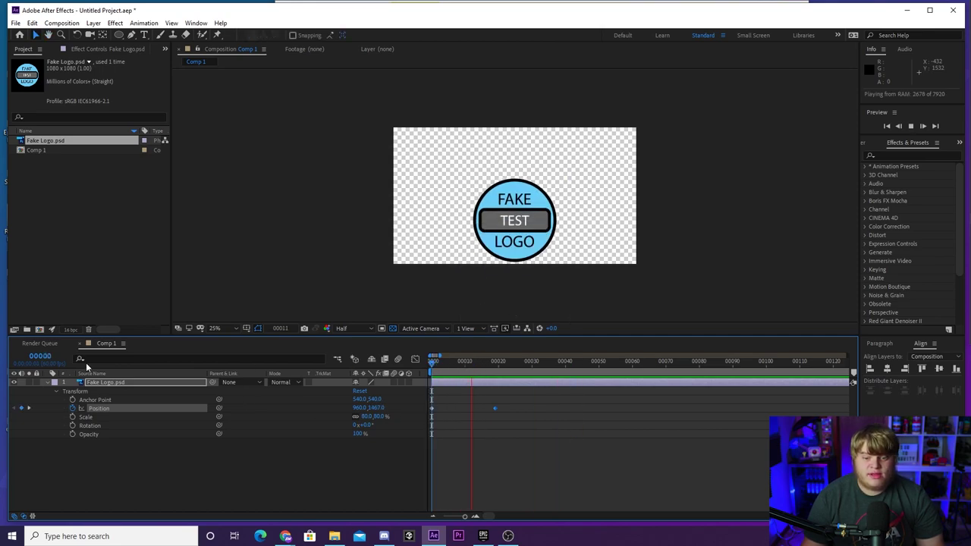
pyautogui.press('space')
pyautogui.press('space')
pyautogui.press('space')
pyautogui.moveTo(520, 395); pyautogui.dragTo(441, 408)
pyautogui.press('space')
pyautogui.press('space')
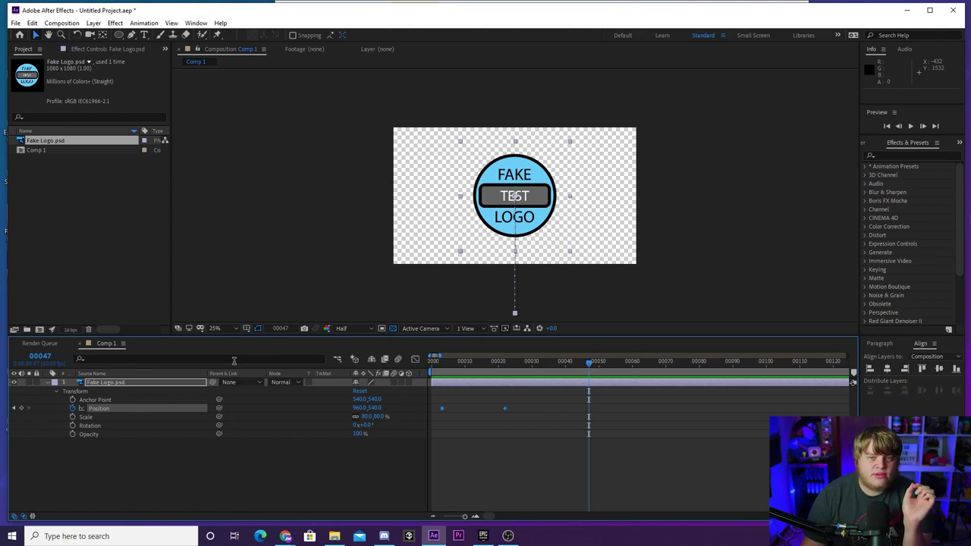
pyautogui.click(337, 477)
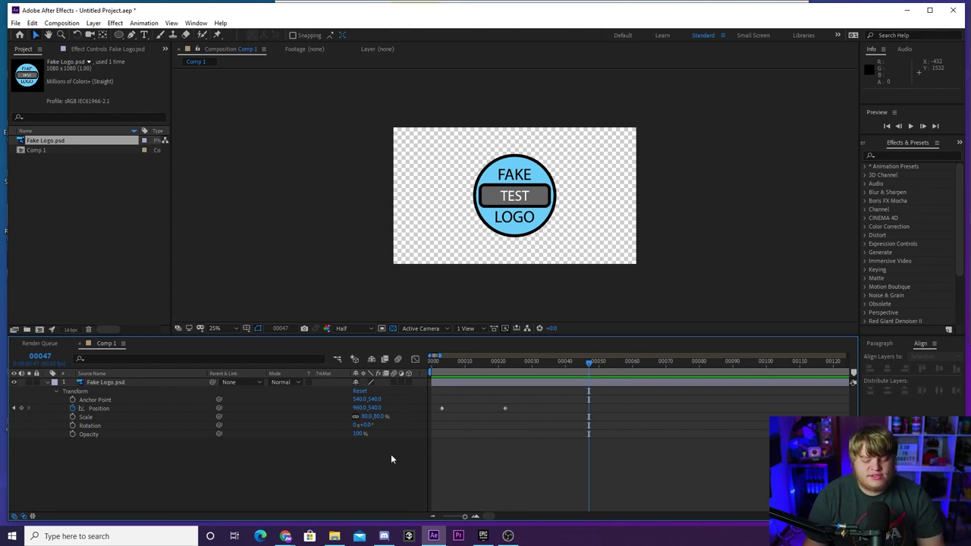
# Step: Apply Easy Ease to both Position keyframes
pyautogui.moveTo(538, 401); pyautogui.dragTo(426, 423)
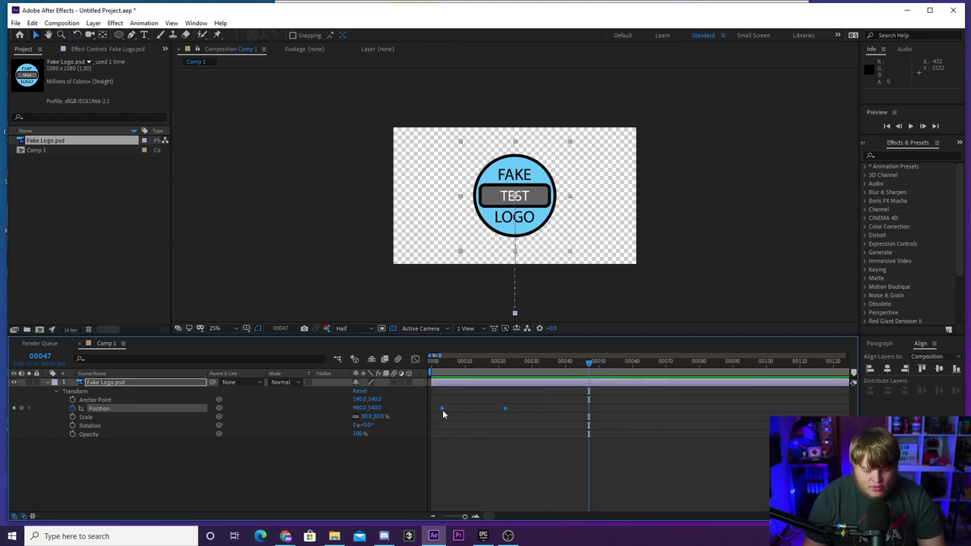
pyautogui.rightClick(442, 410)
pyautogui.moveTo(482, 411)
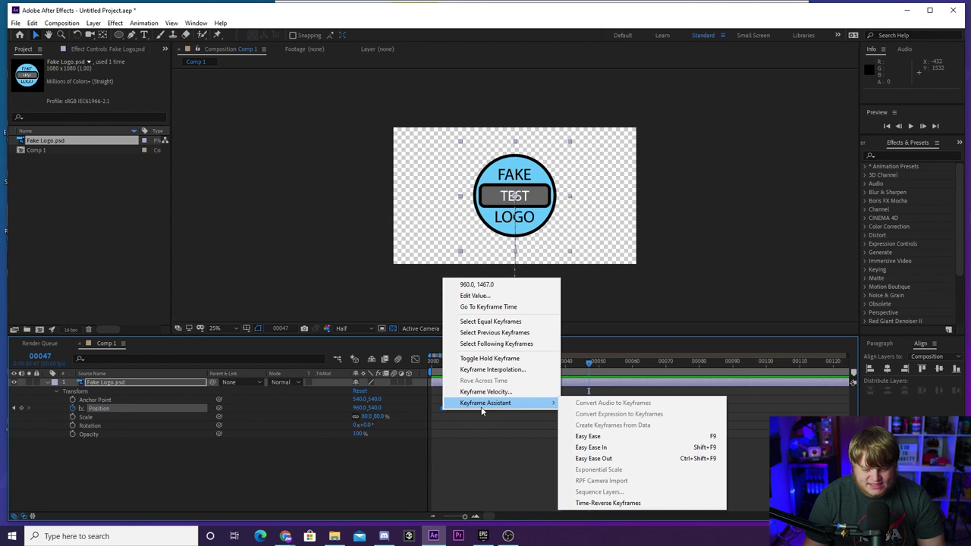
pyautogui.click(599, 437)
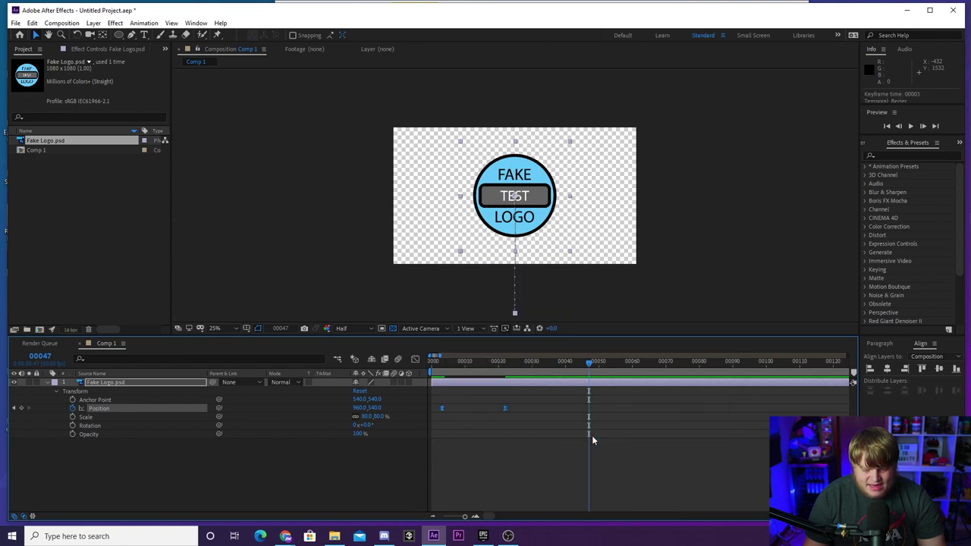
pyautogui.click(516, 429)
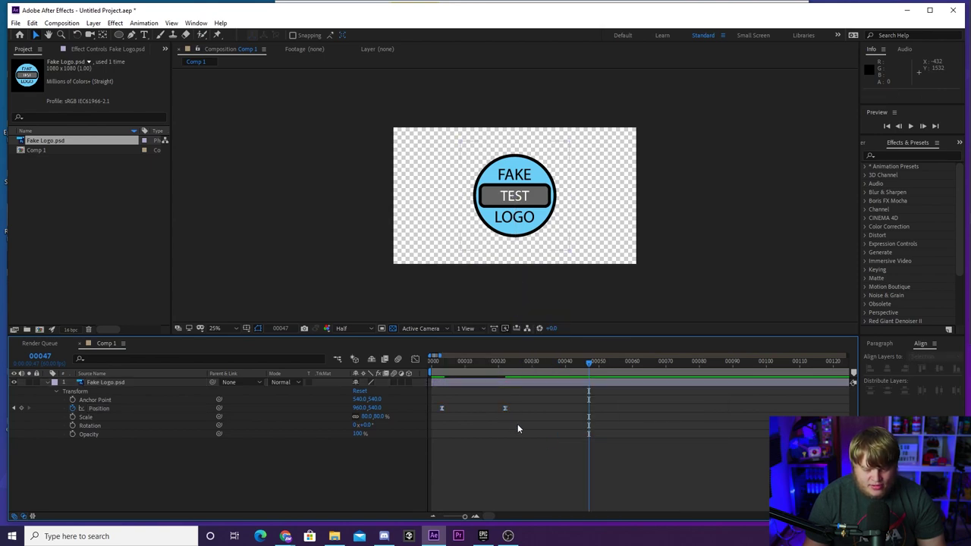
# Step: Reshape the Position speed graph so the logo starts fast and eases into centre
pyautogui.moveTo(467, 417); pyautogui.dragTo(433, 408)
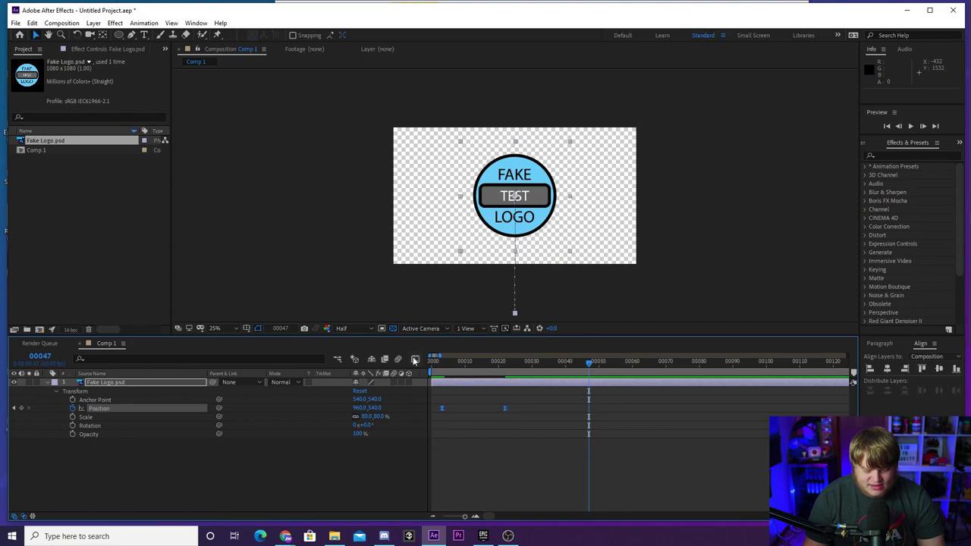
pyautogui.click(417, 359)
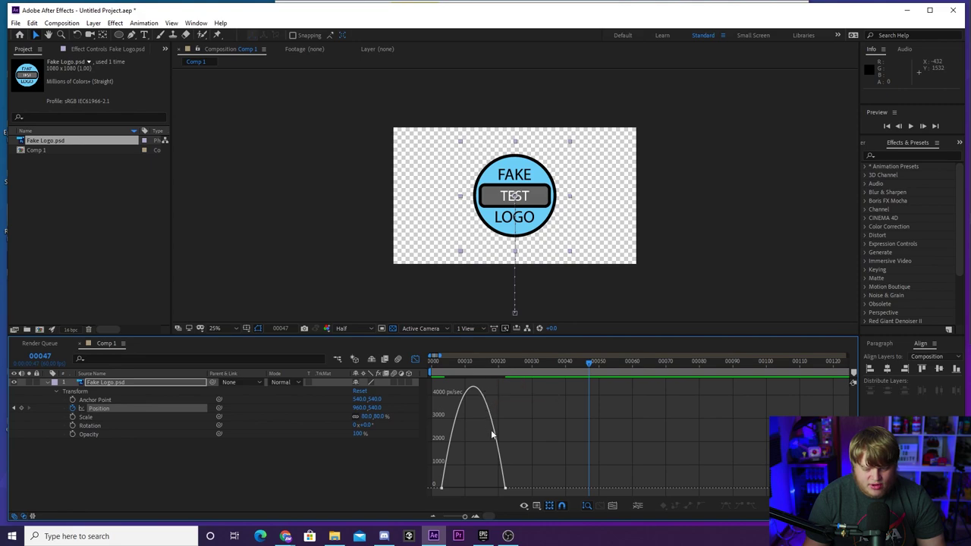
pyautogui.rightClick(520, 402)
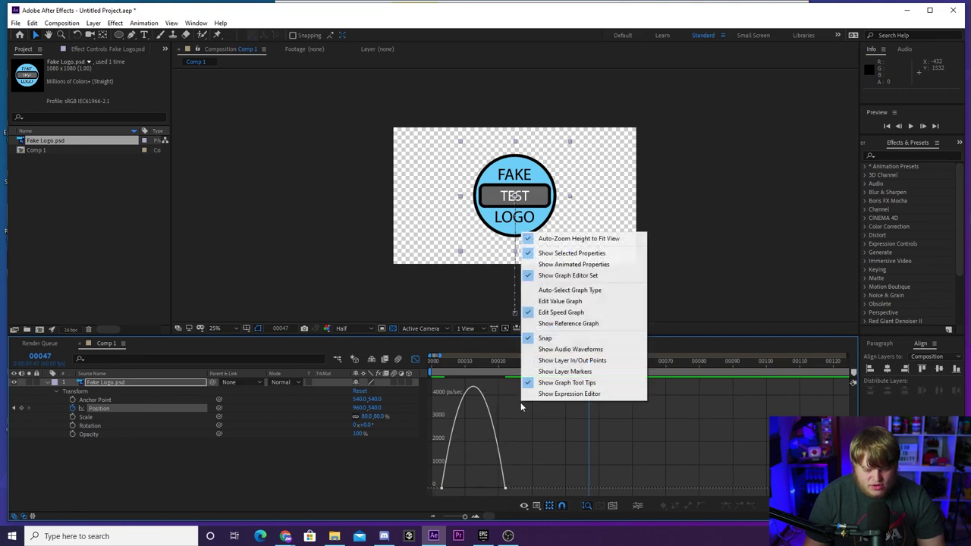
pyautogui.click(564, 319)
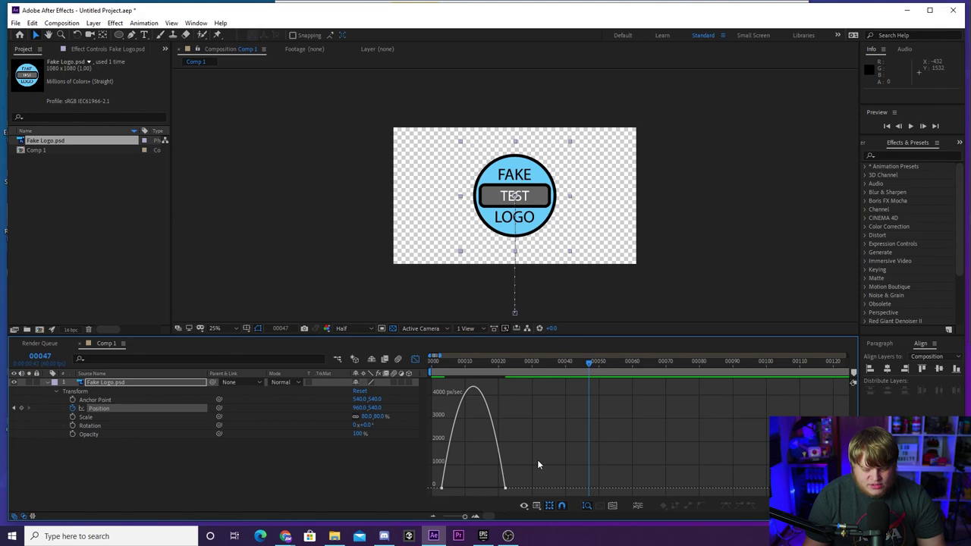
pyautogui.click(443, 488)
pyautogui.keyDown('shift'); pyautogui.click(501, 489); pyautogui.keyUp('shift')
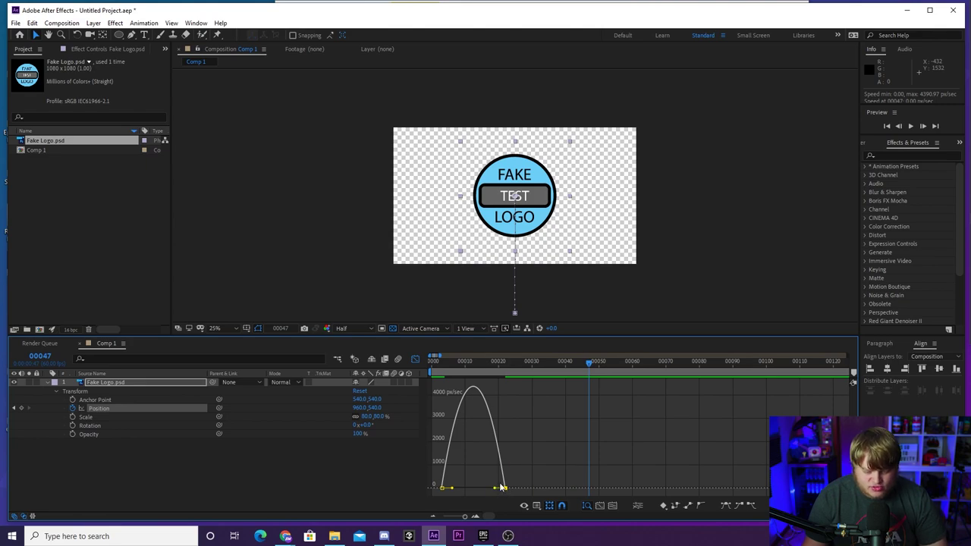
pyautogui.moveTo(495, 491); pyautogui.dragTo(473, 488)
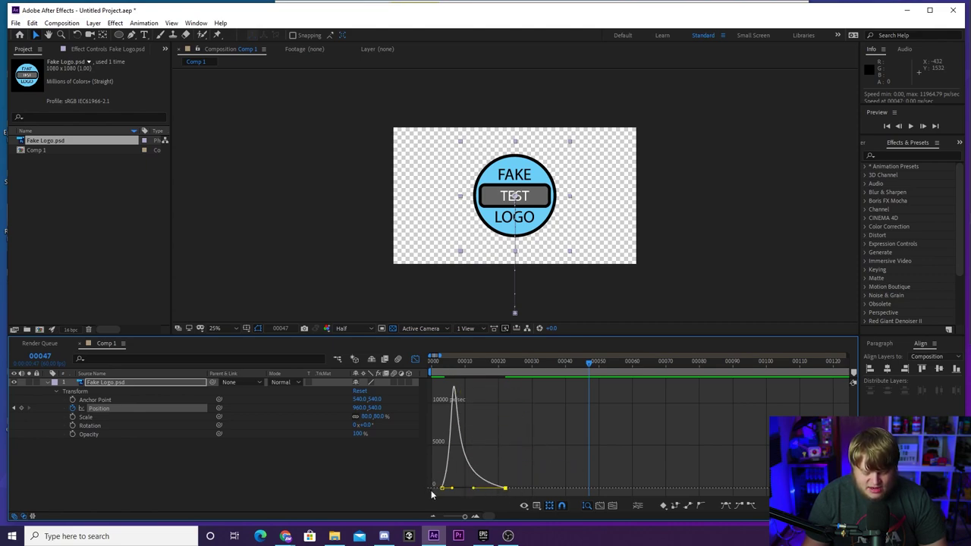
pyautogui.click(415, 359)
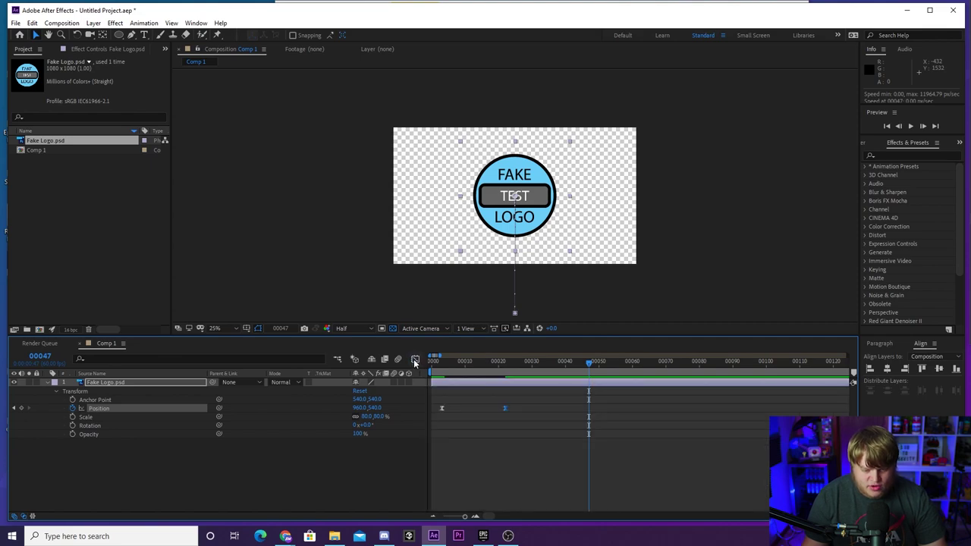
# Step: Preview the logo rising into centre and bring up the Position keyframe menu
pyautogui.press('Home')
pyautogui.press('space')
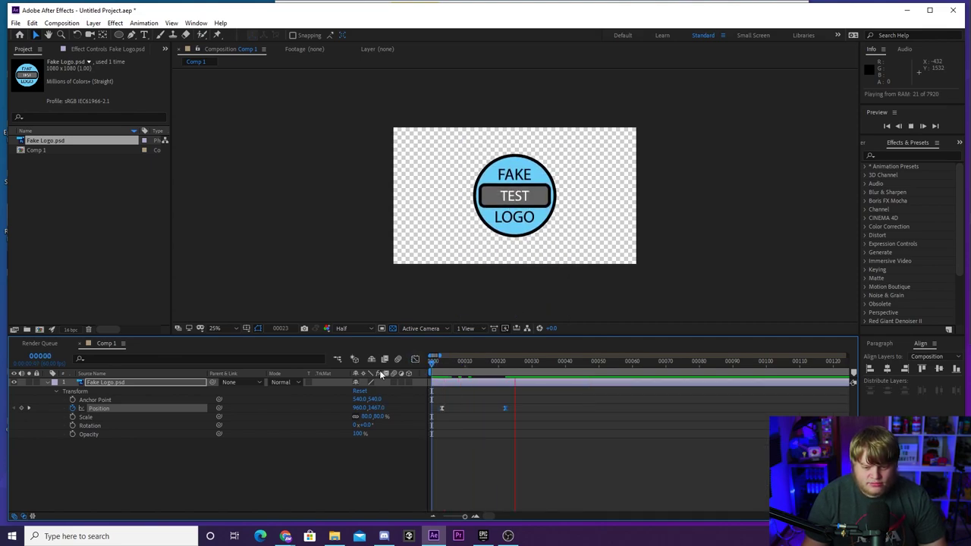
pyautogui.press('space')
pyautogui.press('space')
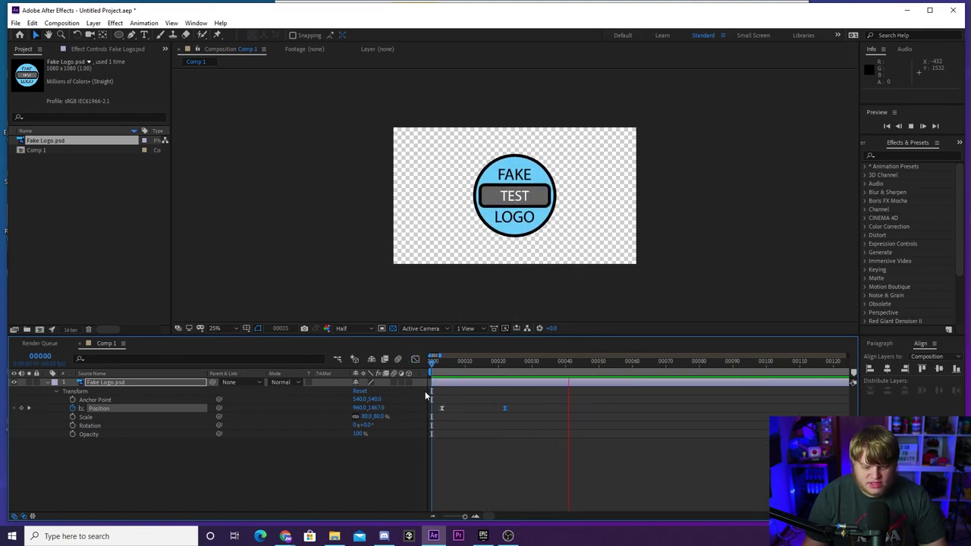
pyautogui.press('space')
pyautogui.press('space')
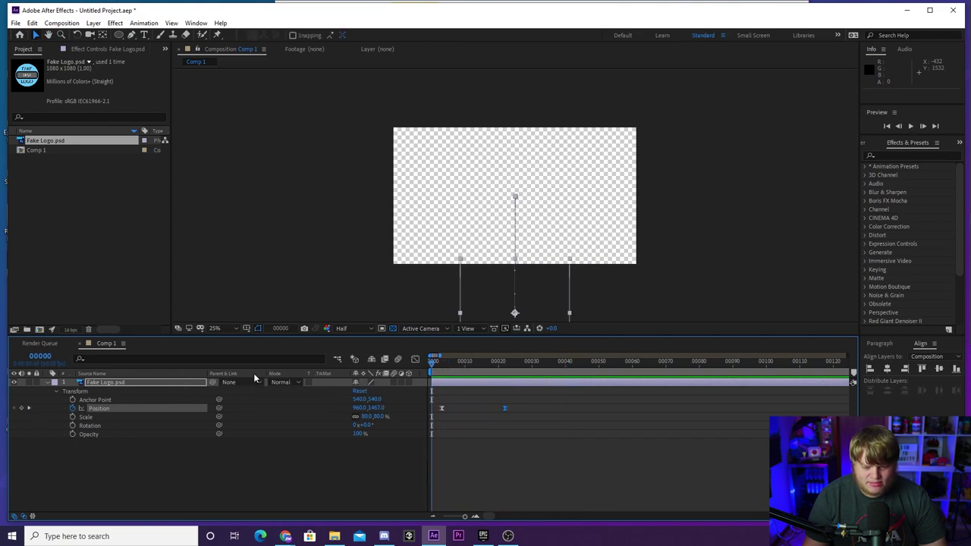
pyautogui.press('space')
pyautogui.press('space')
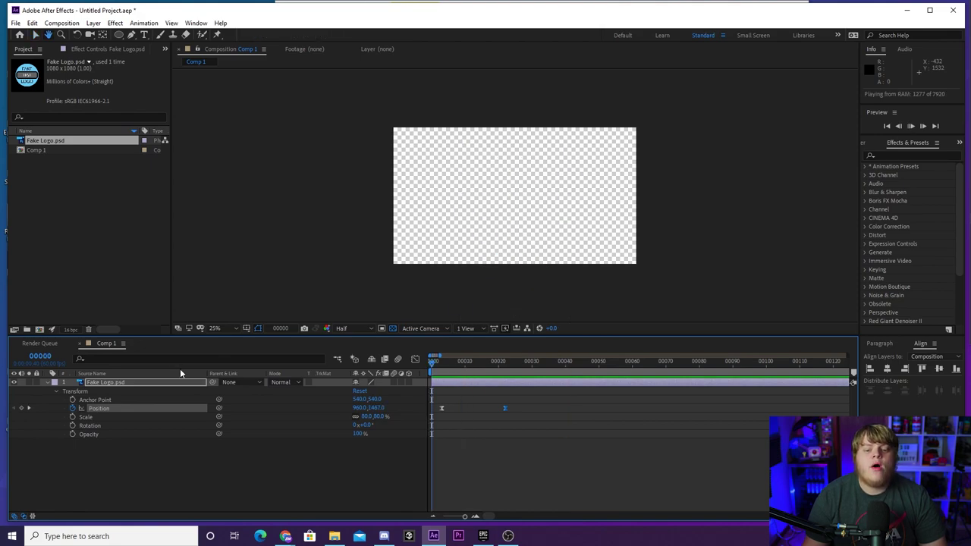
pyautogui.press('space')
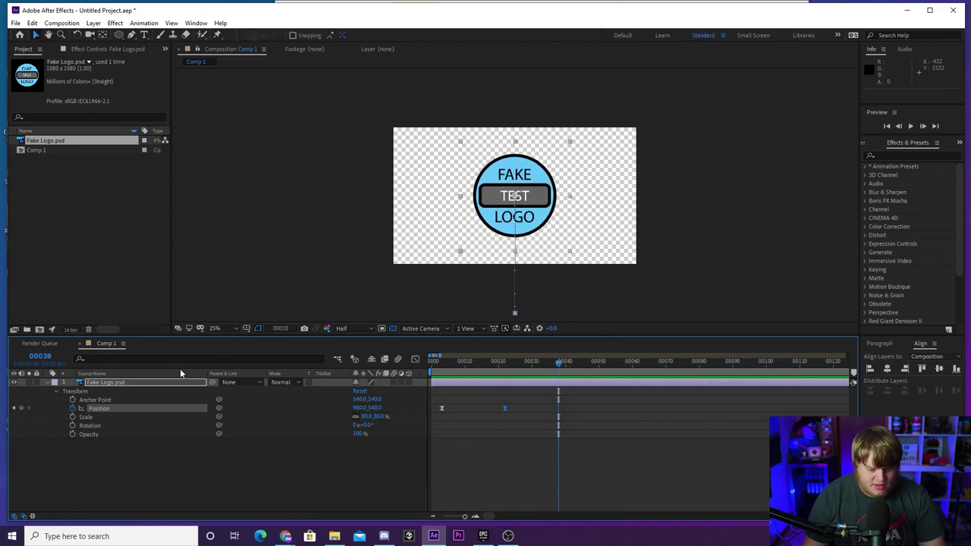
pyautogui.press('space')
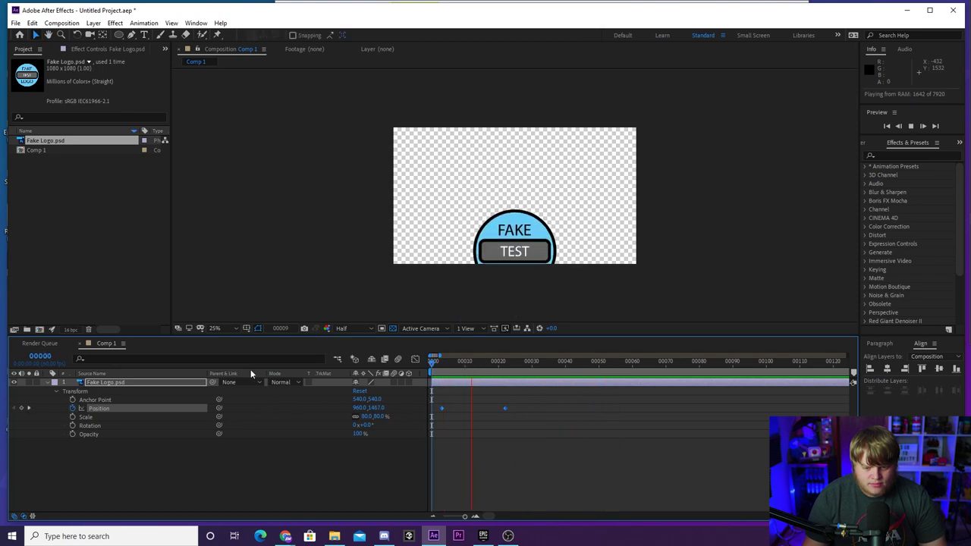
pyautogui.press('space')
pyautogui.rightClick(441, 406)
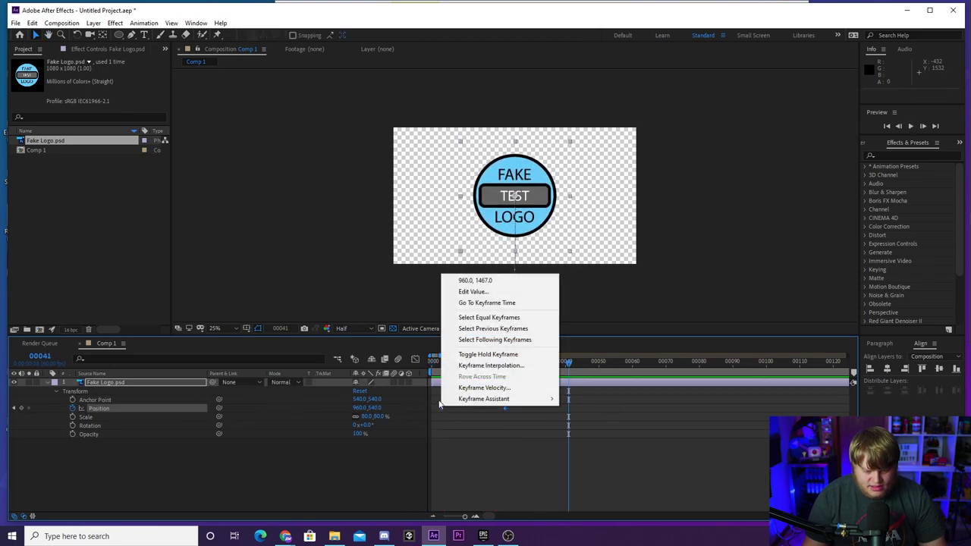
# Step: Reapply Easy Ease to Position and pull the end keyframe's influence handle in the speed graph
pyautogui.moveTo(531, 400)
pyautogui.click(588, 432)
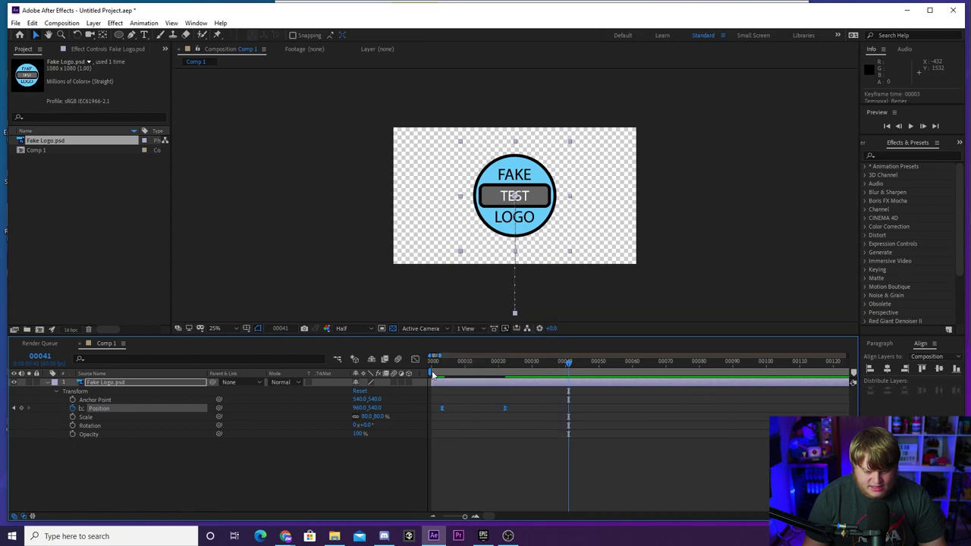
pyautogui.hotkey('shift', 'F3')
pyautogui.moveTo(497, 489); pyautogui.dragTo(474, 488)
pyautogui.press('space')
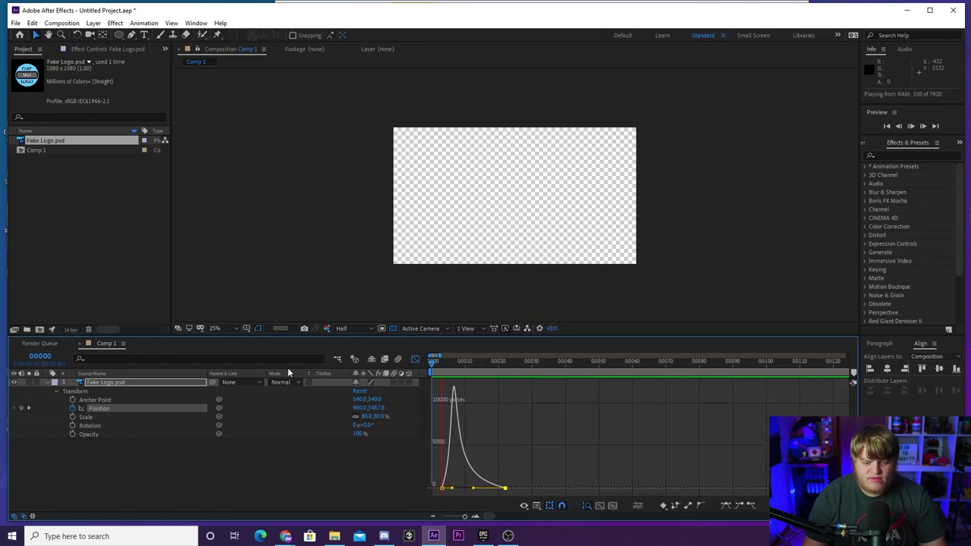
pyautogui.press('space')
# Step: Soften the Position speed curve into a rounded hump and preview the eased rise
pyautogui.moveTo(473, 490)
pyautogui.mouseDown()
pyautogui.moveTo(497, 490)
pyautogui.moveTo(474, 489)
pyautogui.mouseUp()
pyautogui.press('Home')
pyautogui.press('space')
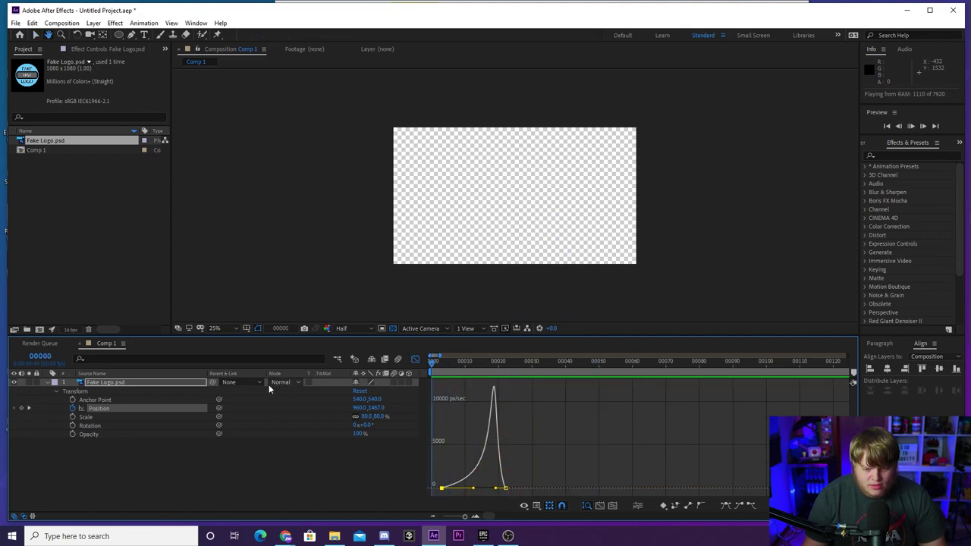
pyautogui.press('space')
pyautogui.moveTo(473, 489)
pyautogui.mouseDown()
pyautogui.moveTo(447, 490)
pyautogui.moveTo(474, 490)
pyautogui.mouseUp()
pyautogui.press('Home')
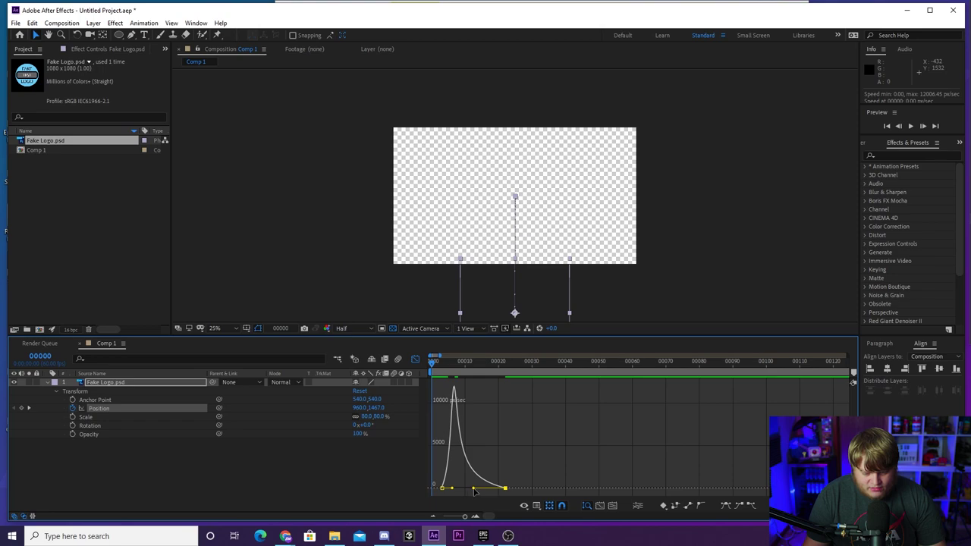
pyautogui.press('space')
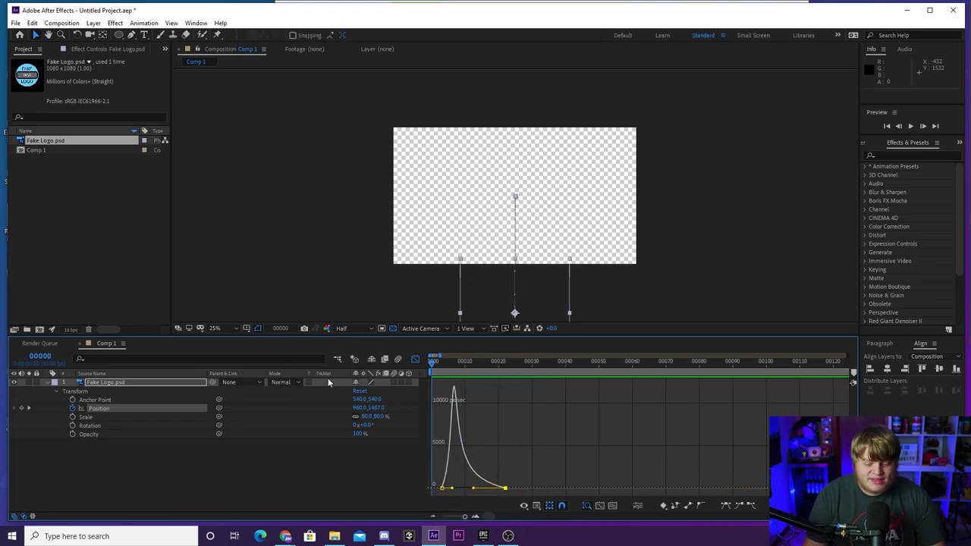
pyautogui.click(415, 359)
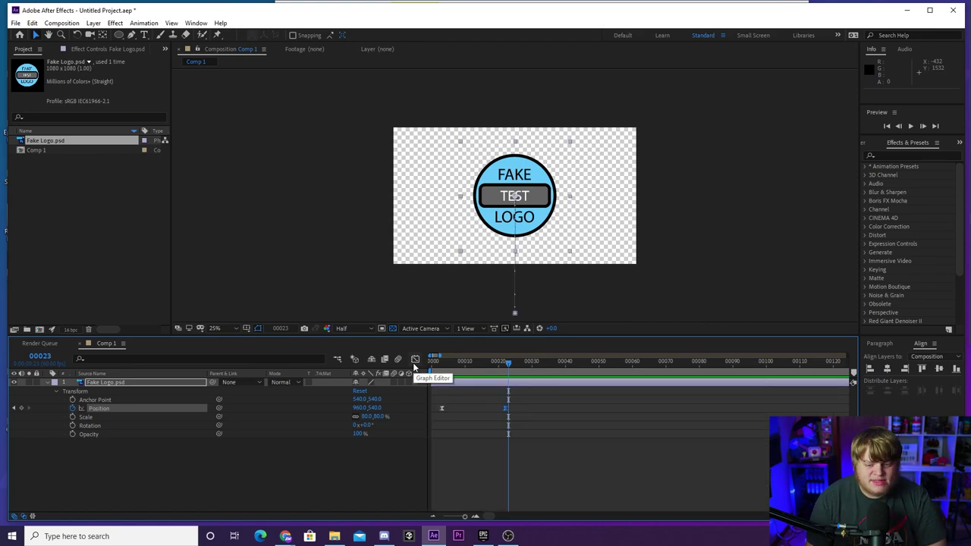
# Step: Zoom the viewer to 50%, preview, and switch on Comp 1's master motion blur
pyautogui.scroll(2, 508, 272)
pyautogui.press('space')
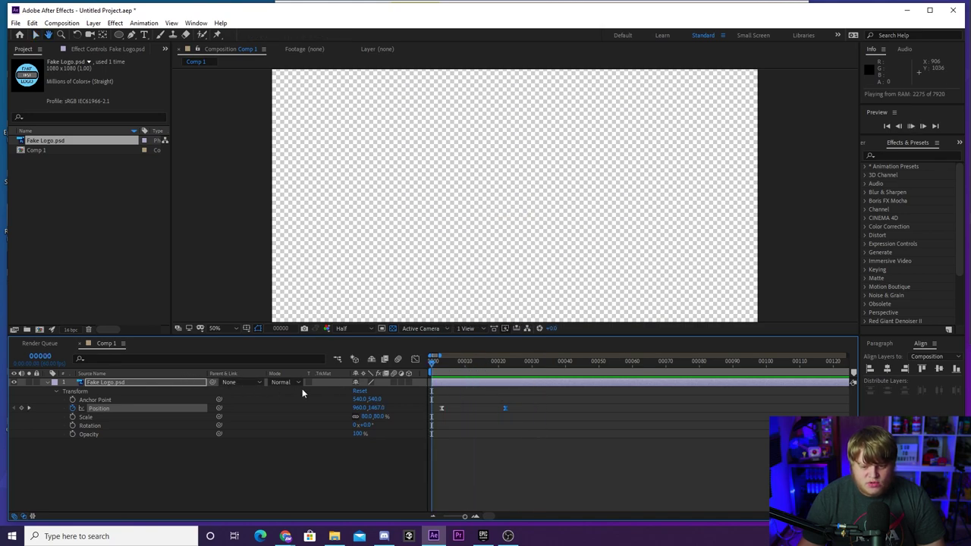
pyautogui.click(399, 359)
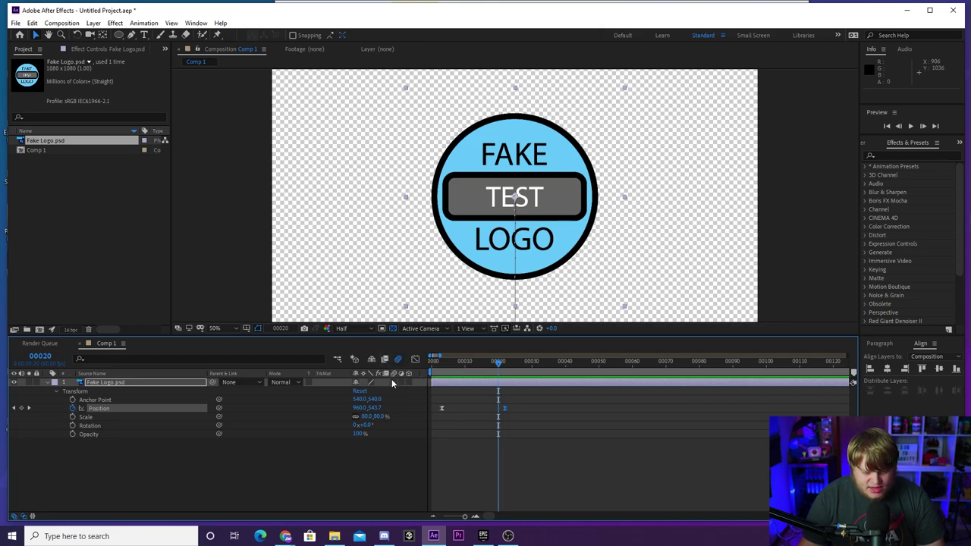
# Step: Show the Motion Blur column and enable it on Fake Logo.psd, checking frame 9
pyautogui.rightClick(342, 374)
pyautogui.rightClick(334, 371)
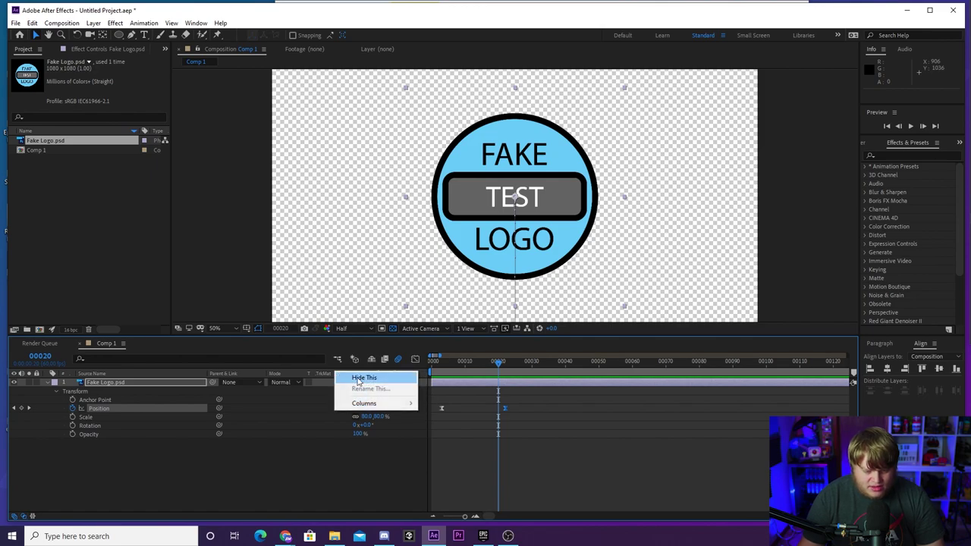
pyautogui.moveTo(384, 407)
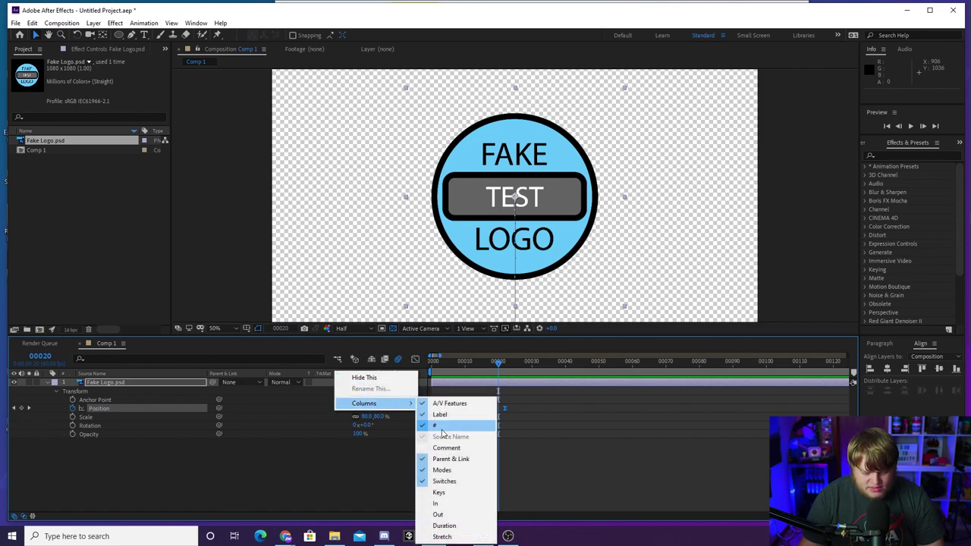
pyautogui.click(355, 484)
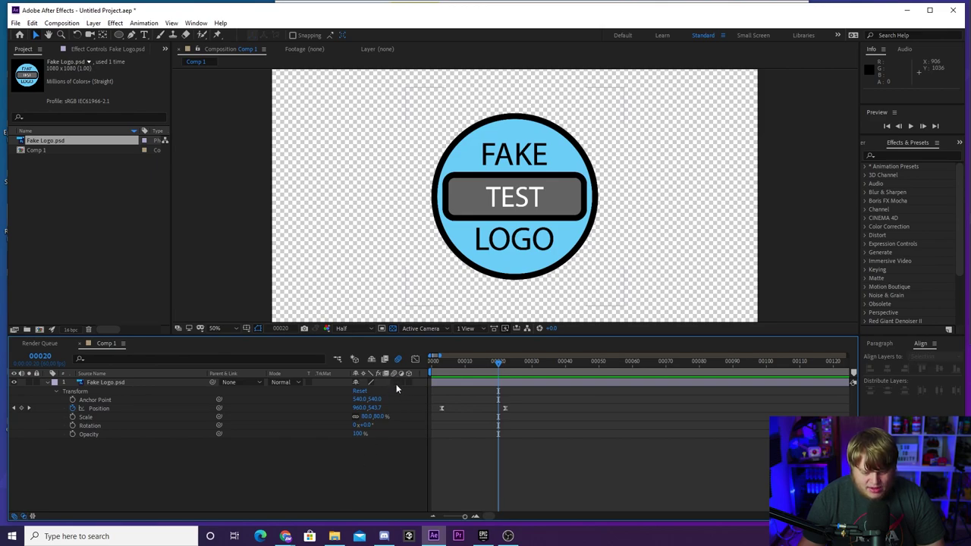
pyautogui.moveTo(503, 367); pyautogui.dragTo(461, 367)
pyautogui.scroll(-1, 496, 259)
pyautogui.scroll(1, 501, 255)
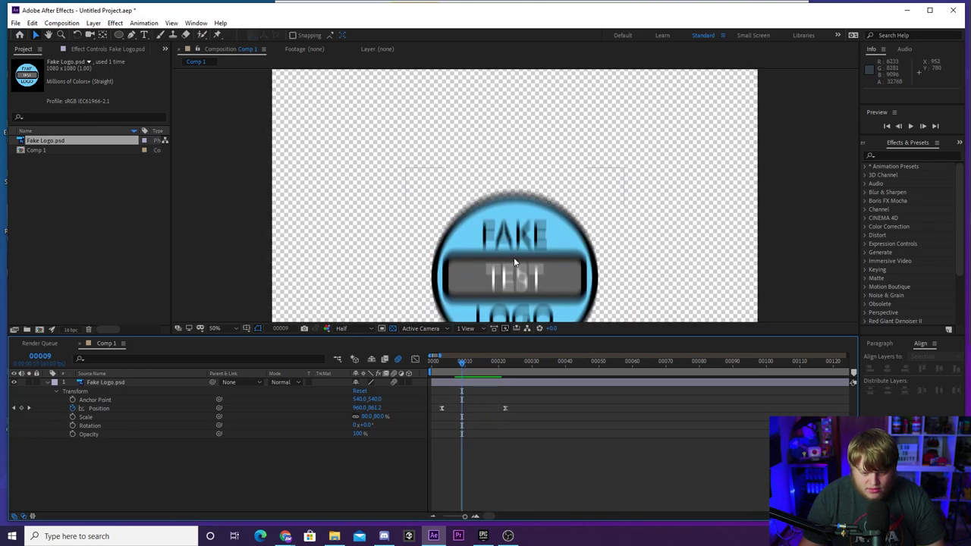
pyautogui.press('space')
pyautogui.moveTo(478, 369); pyautogui.dragTo(458, 368)
pyautogui.click(226, 330)
pyautogui.click(222, 407)
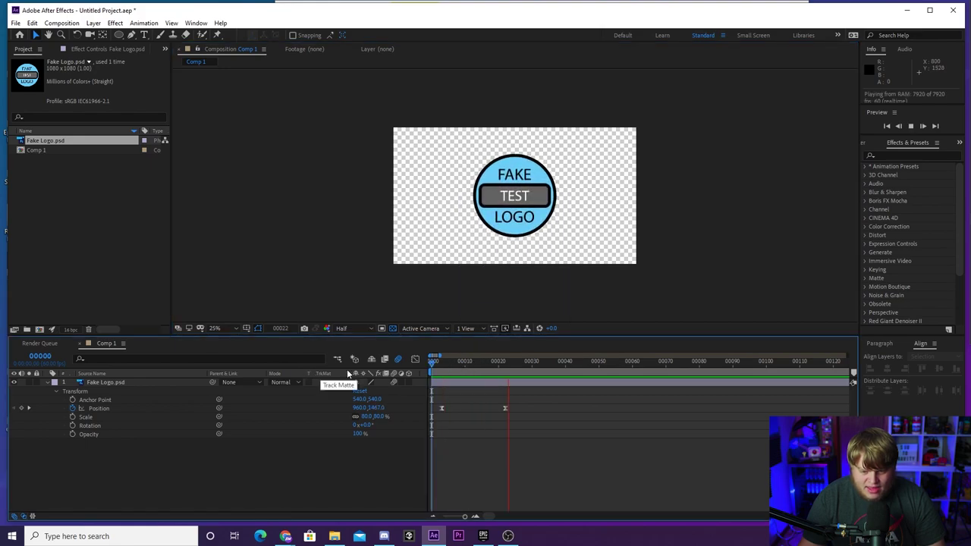
pyautogui.press('space')
pyautogui.press('space')
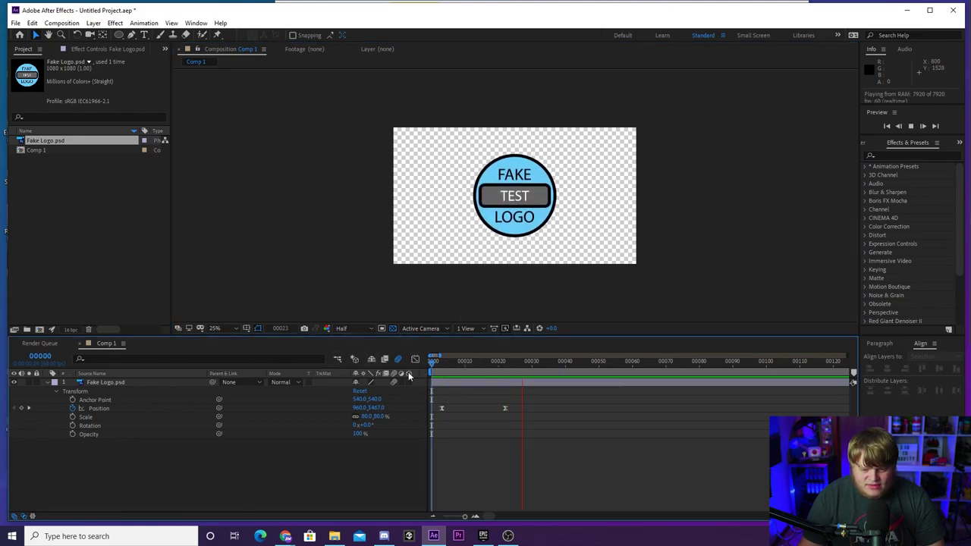
pyautogui.press('space')
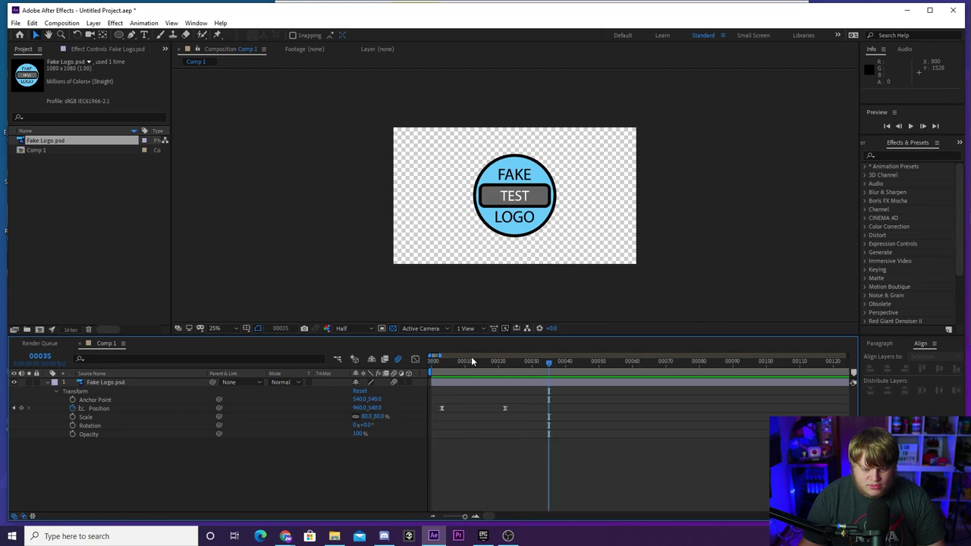
pyautogui.press('space')
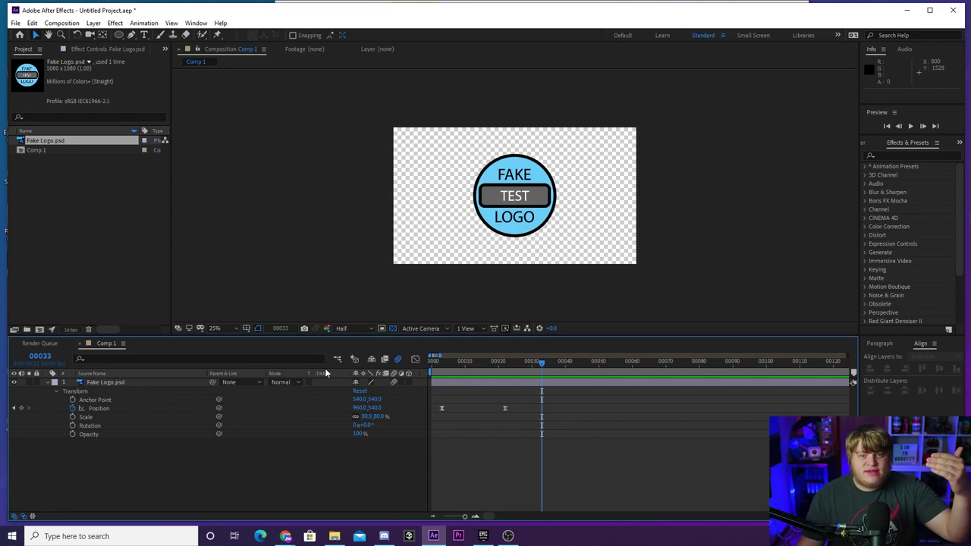
# Step: Keyframe the logo's Rotation from −170° at frame 3 to 0° at frame 22, and preview
pyautogui.moveTo(438, 368); pyautogui.dragTo(440, 367)
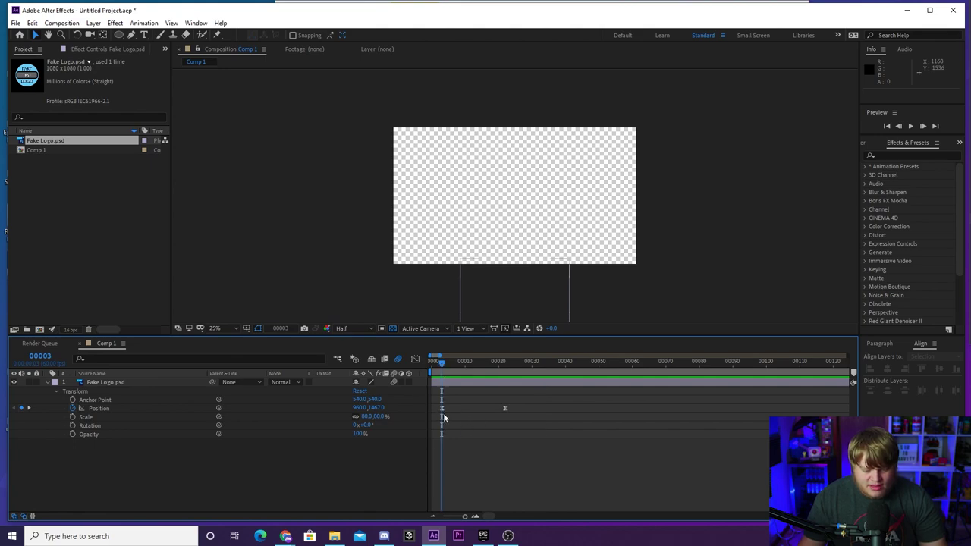
pyautogui.click(73, 427)
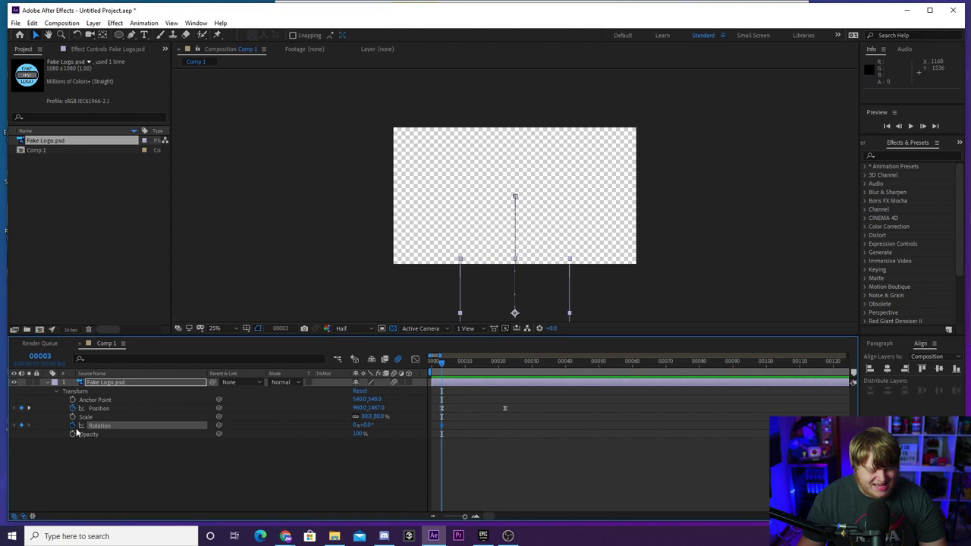
pyautogui.click(28, 408)
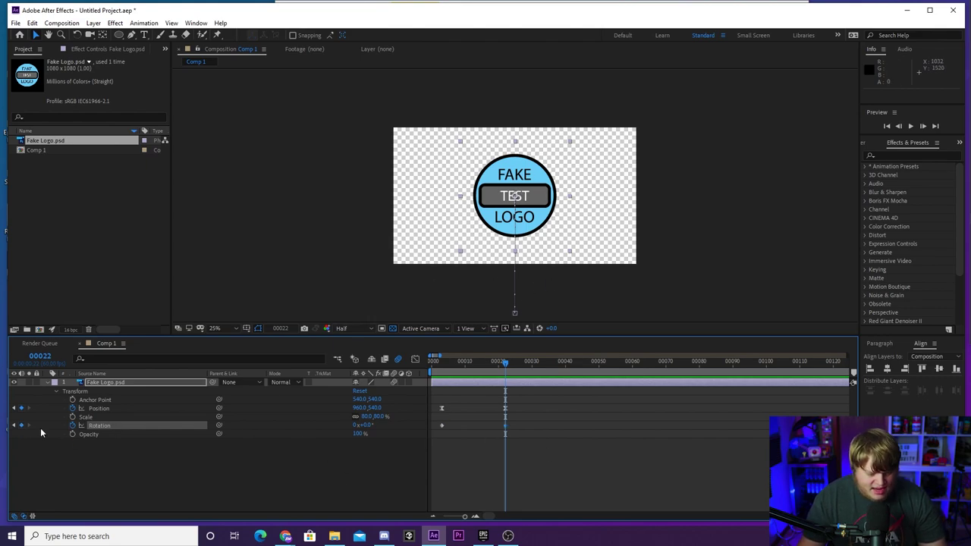
pyautogui.click(13, 427)
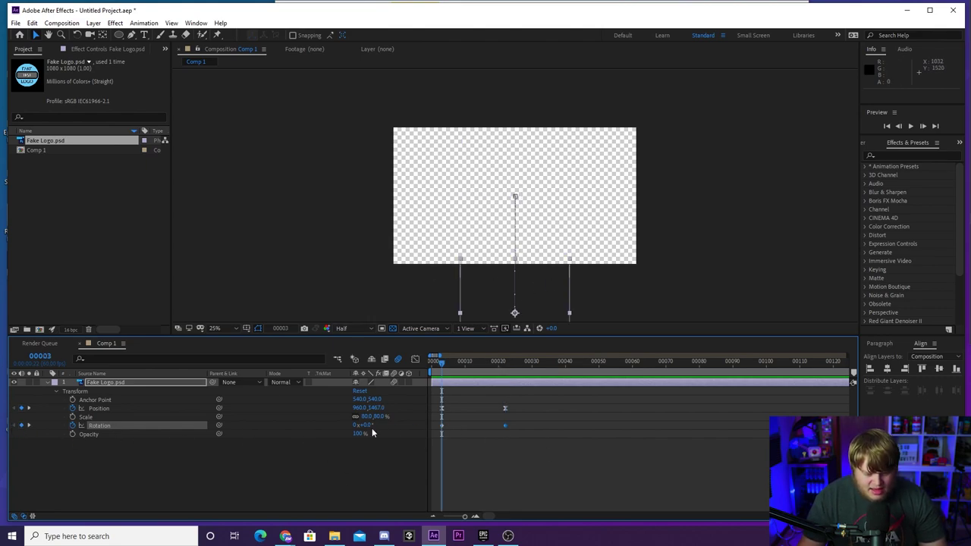
pyautogui.moveTo(366, 427); pyautogui.dragTo(479, 525)
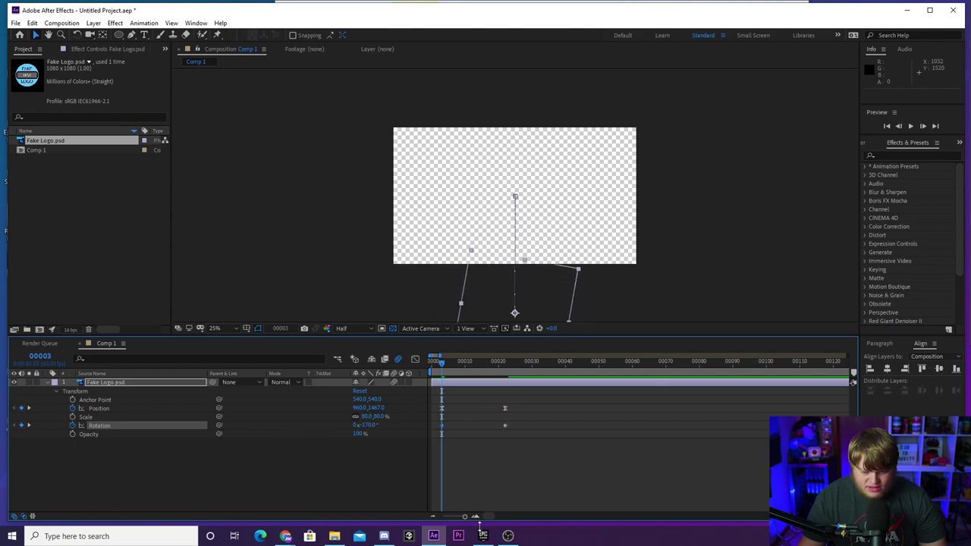
pyautogui.press('space')
pyautogui.press('space')
pyautogui.press('space')
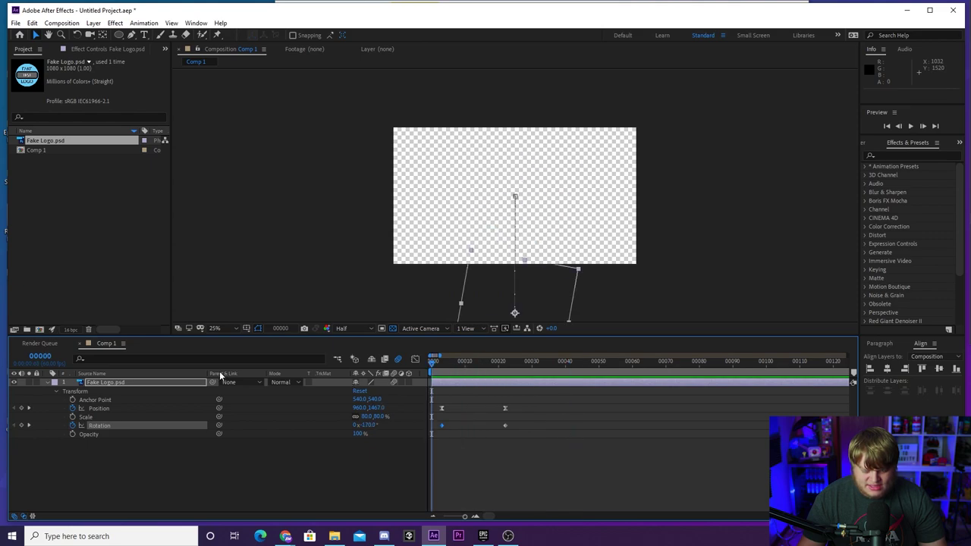
pyautogui.press('space')
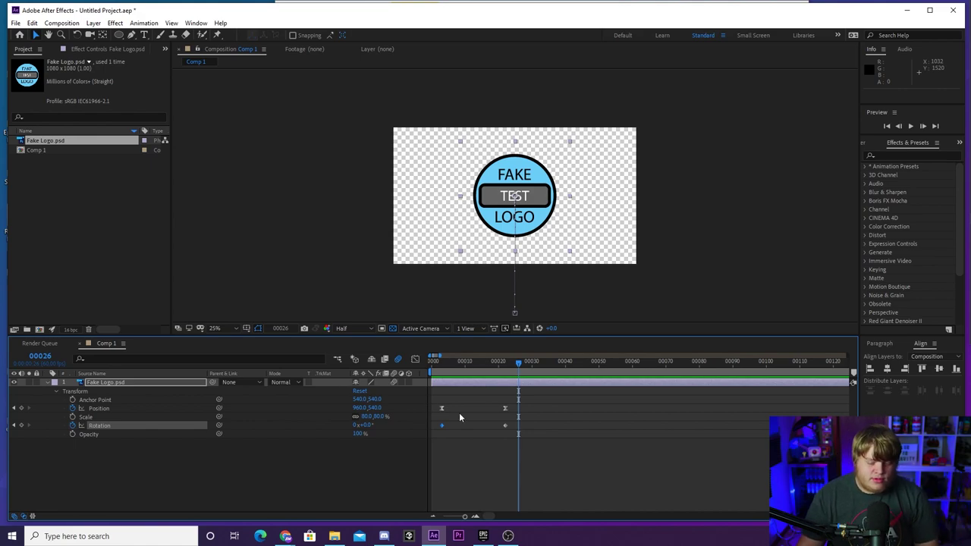
pyautogui.moveTo(540, 456); pyautogui.dragTo(445, 425)
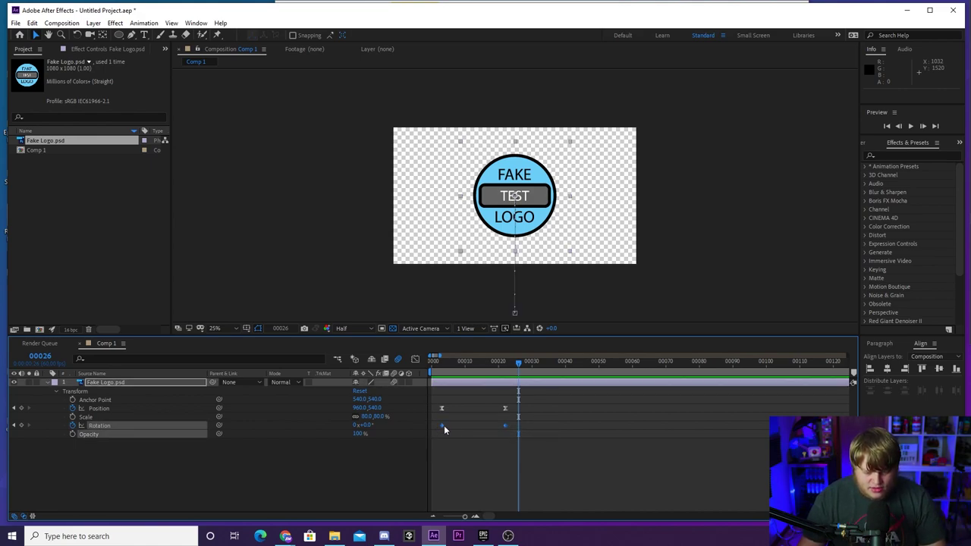
# Step: Apply Easy Ease to the Rotation keyframes and raise the ease influence to 100%
pyautogui.rightClick(441, 426)
pyautogui.moveTo(493, 418)
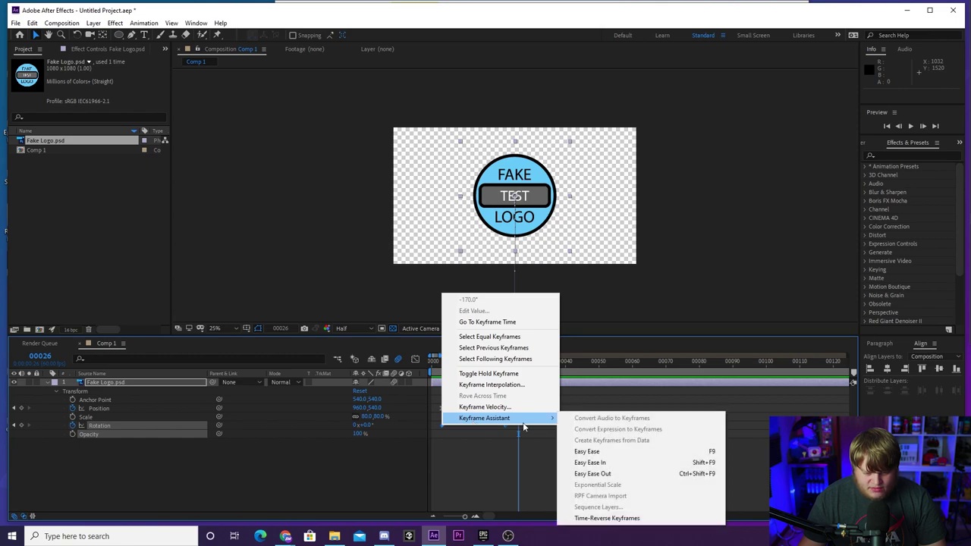
pyautogui.click(613, 453)
pyautogui.click(415, 359)
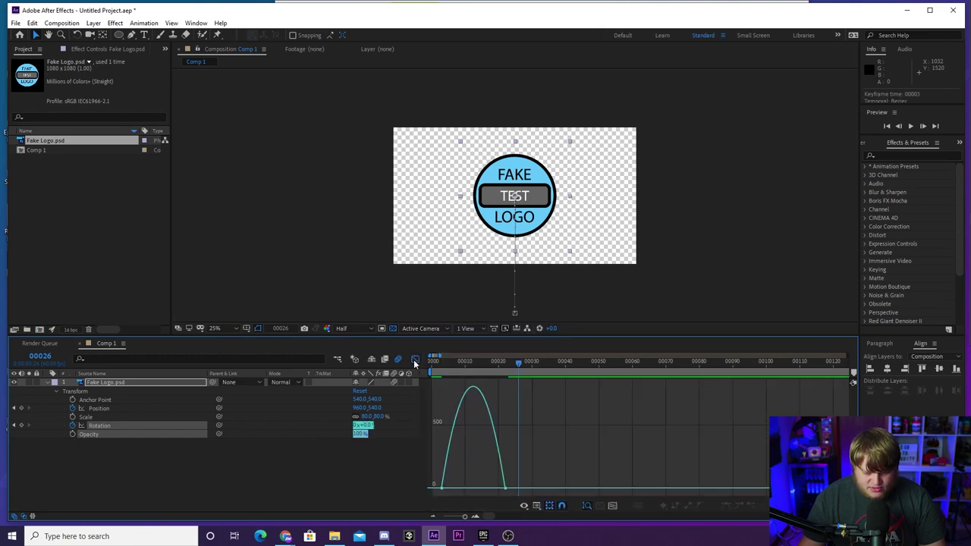
pyautogui.moveTo(504, 486); pyautogui.dragTo(460, 488)
pyautogui.click(415, 359)
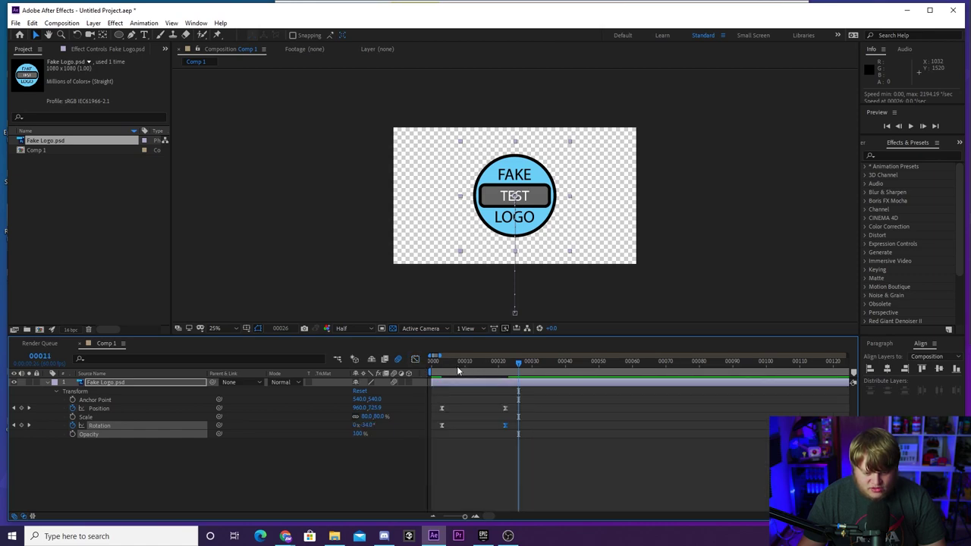
# Step: Preview the eased spin, stopping with the logo upright and centred at frame 24
pyautogui.press('space')
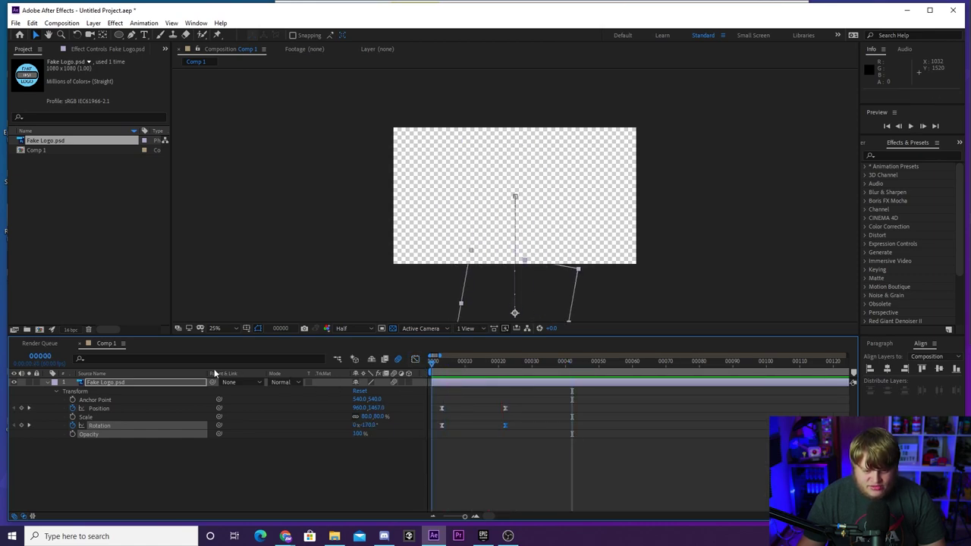
pyautogui.press('space')
pyautogui.press('space')
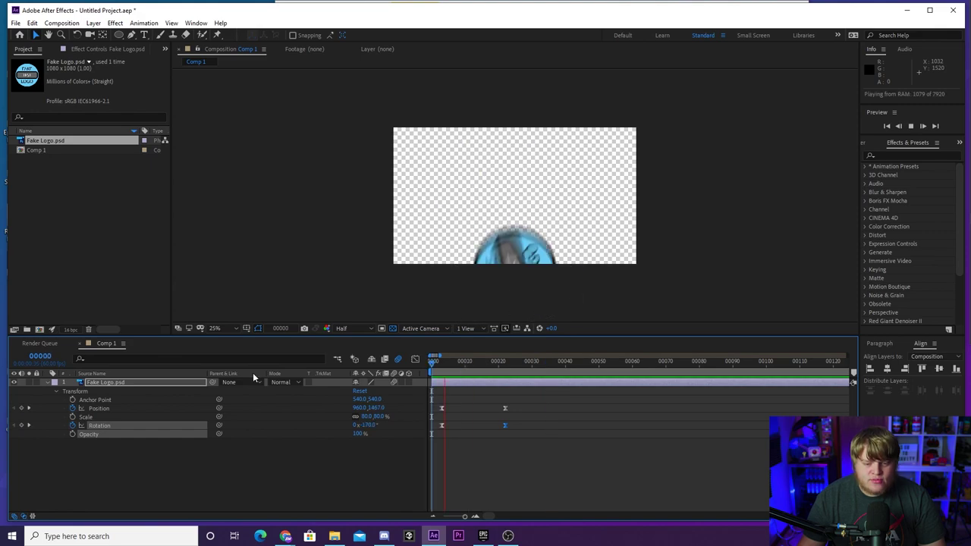
pyautogui.press('space')
pyautogui.press('space')
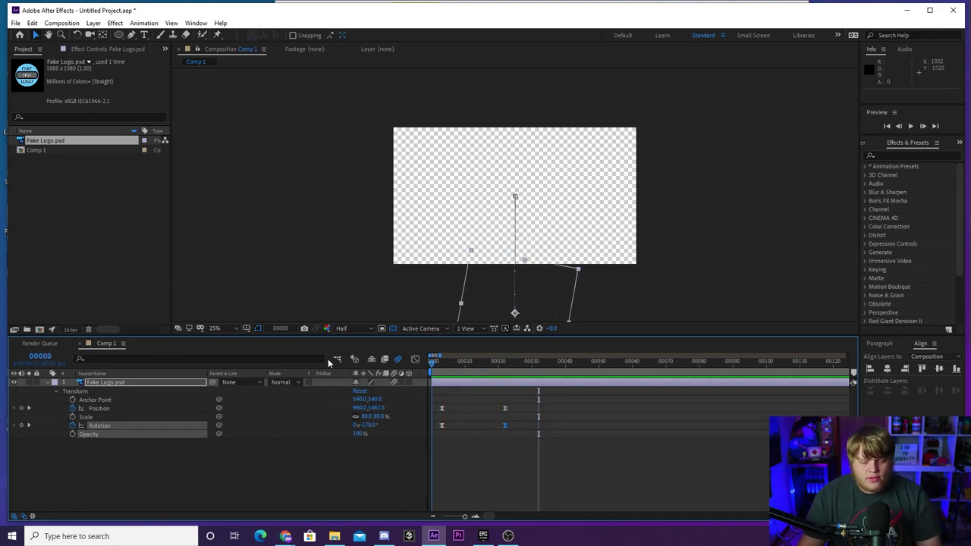
pyautogui.press('space')
pyautogui.press('space')
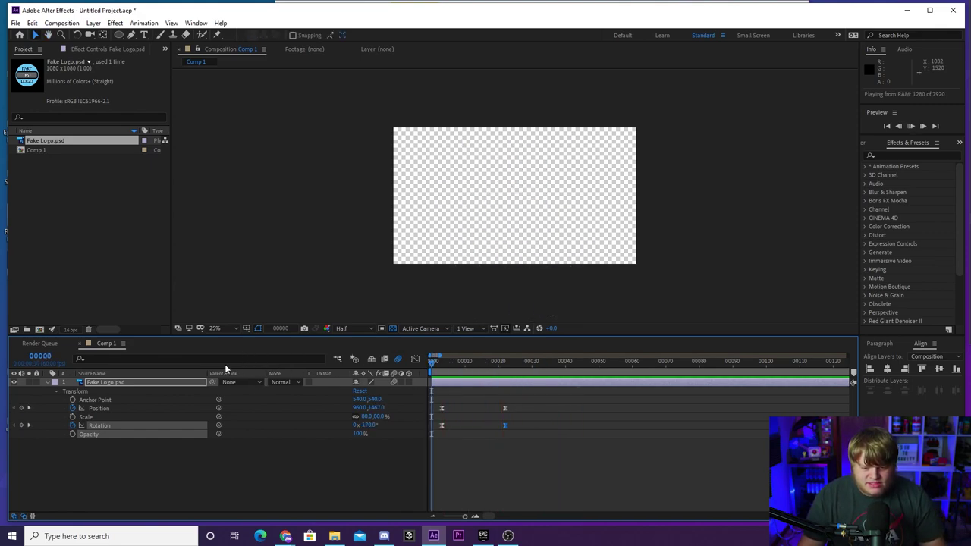
pyautogui.press('space')
pyautogui.press('space')
pyautogui.press('space')
pyautogui.press('space')
pyautogui.press('space')
pyautogui.press('space')
pyautogui.press('space')
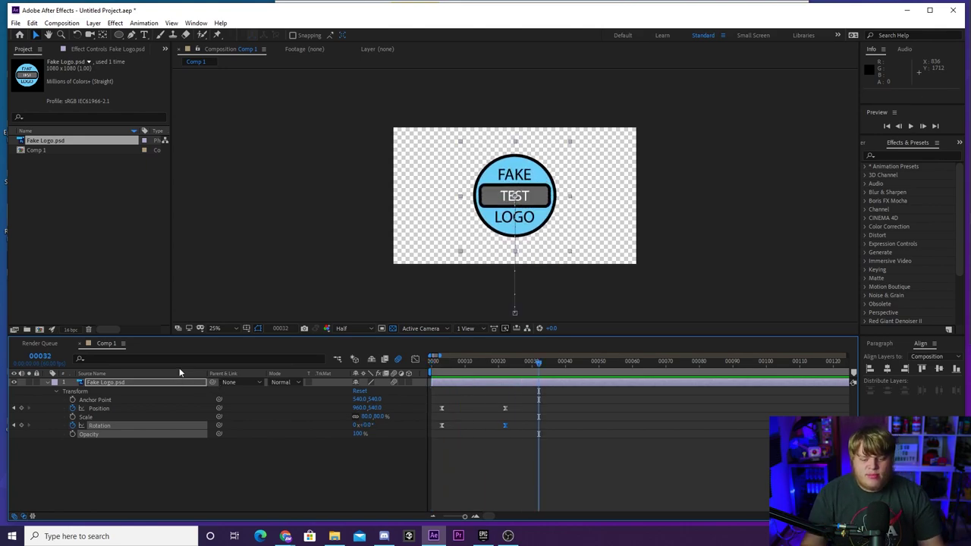
pyautogui.press('space')
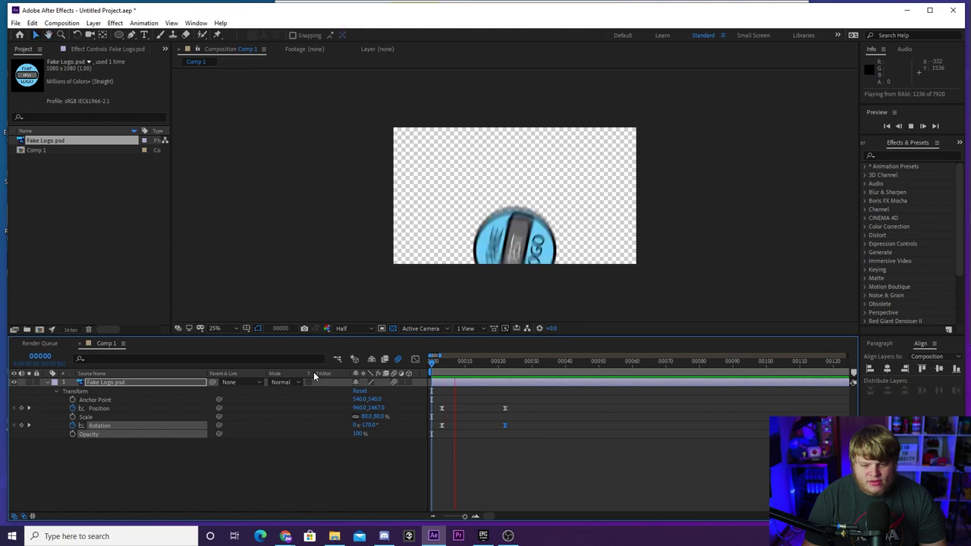
pyautogui.press('space')
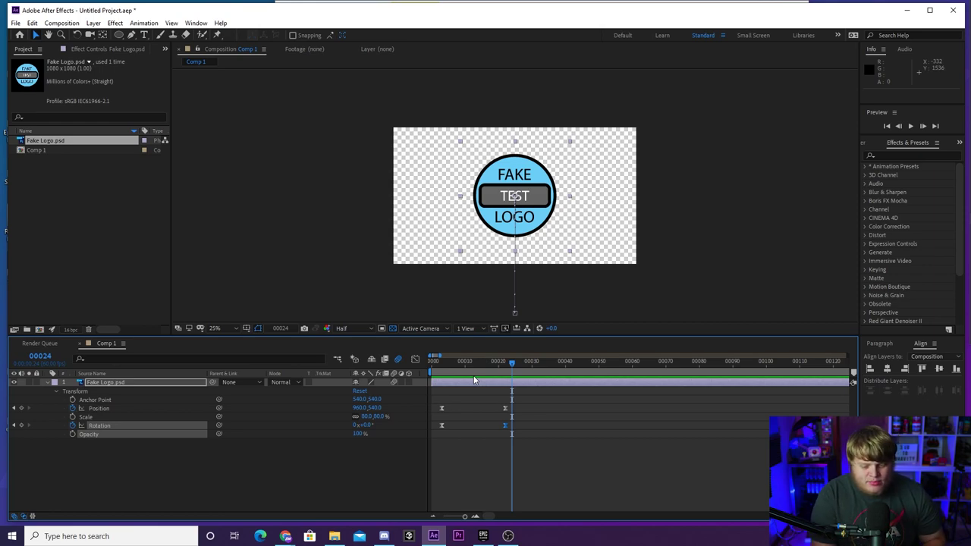
pyautogui.moveTo(464, 363); pyautogui.dragTo(432, 362)
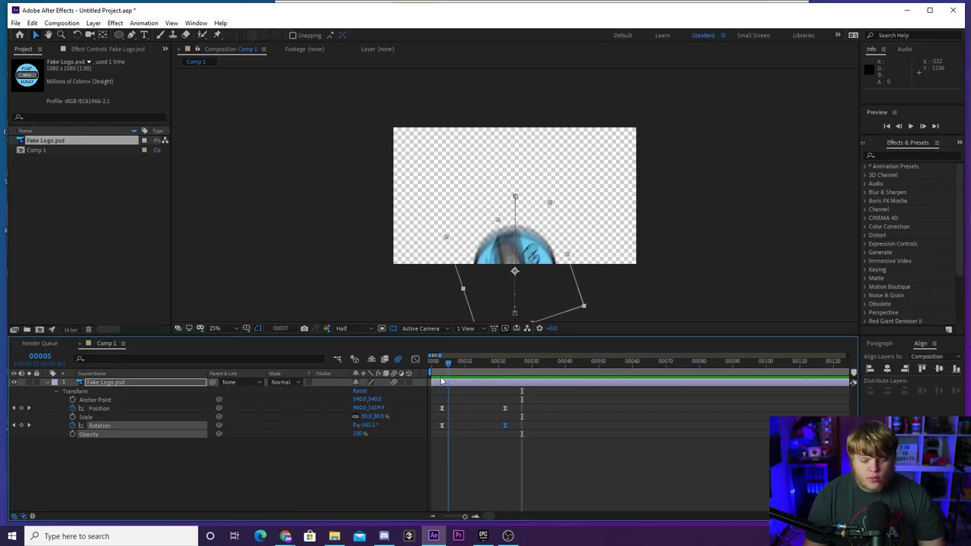
# Step: Scrub the logo's entrance to frame 15 and preview the current timing
pyautogui.moveTo(442, 382); pyautogui.dragTo(481, 384)
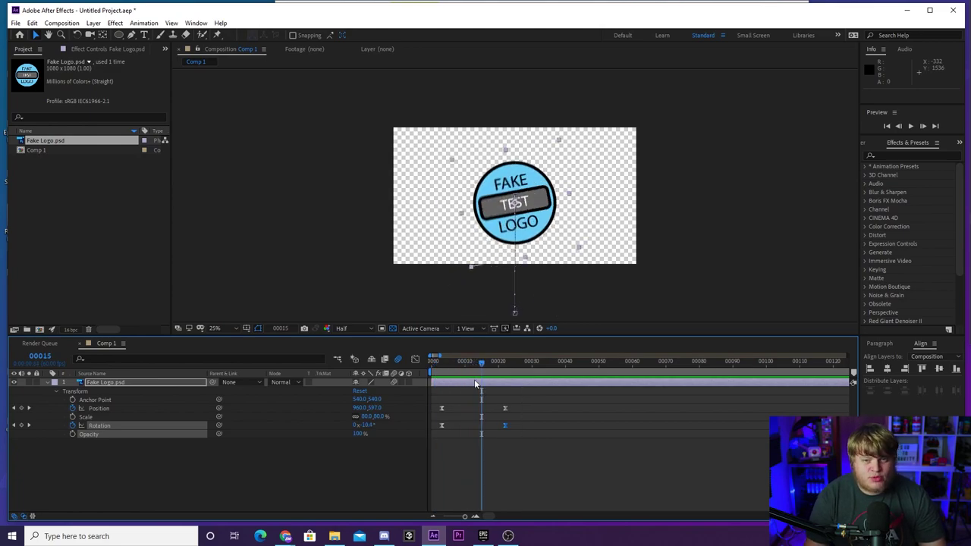
pyautogui.click(502, 398)
pyautogui.press('space')
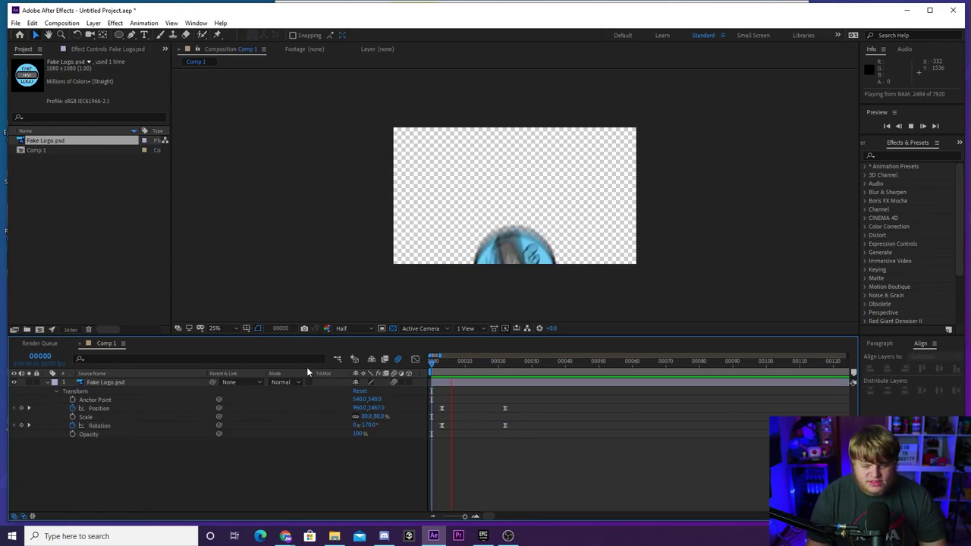
pyautogui.press('space')
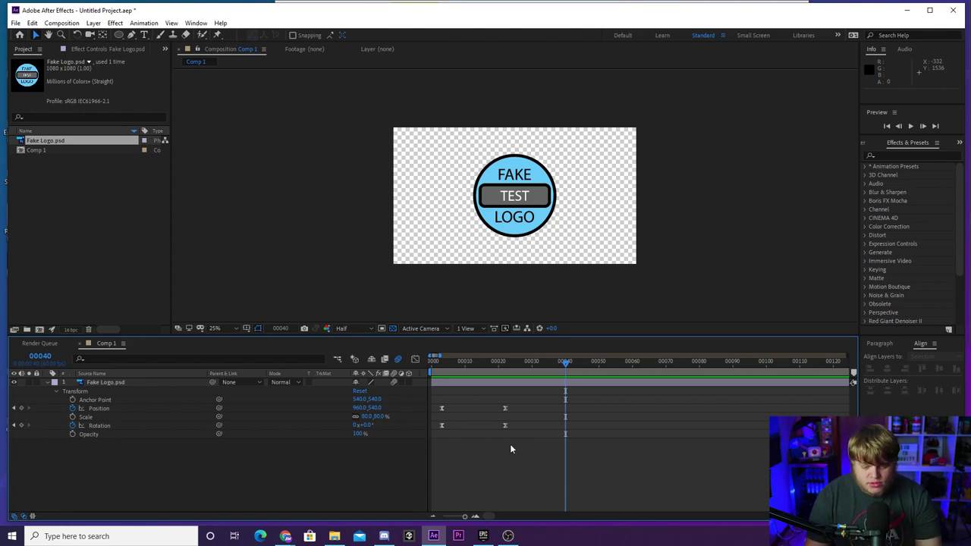
# Step: Drag the final Position and Rotation keyframes earlier to about frame 15 and preview
pyautogui.moveTo(494, 402); pyautogui.dragTo(500, 414)
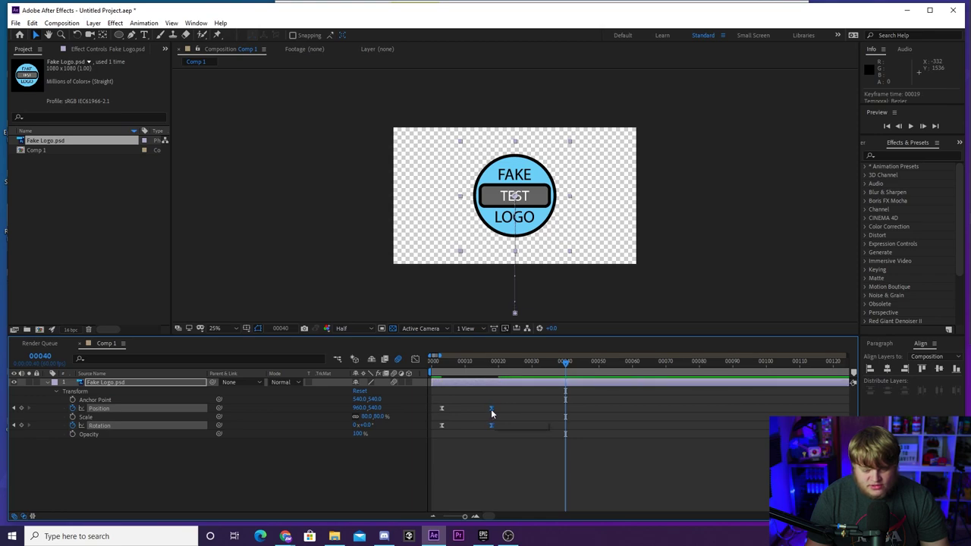
pyautogui.press('space')
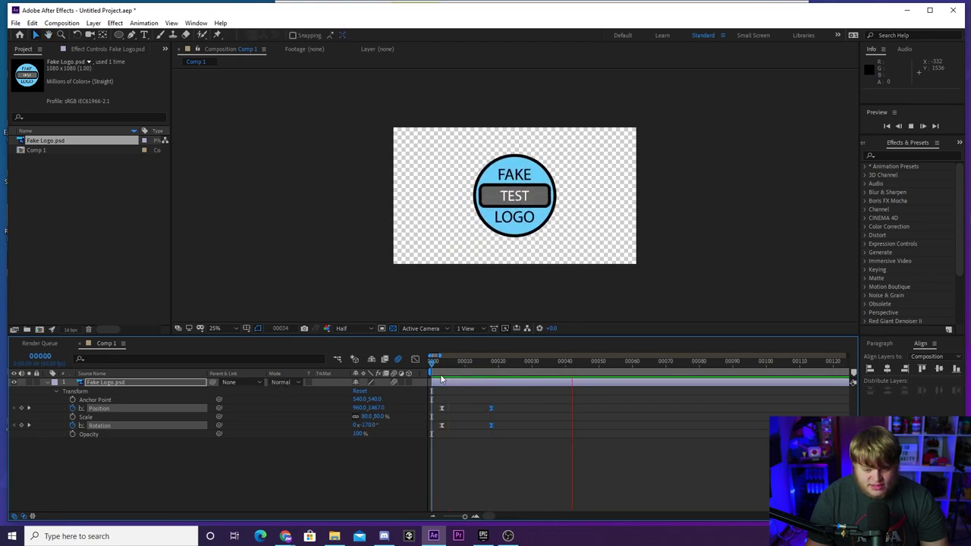
pyautogui.press('space')
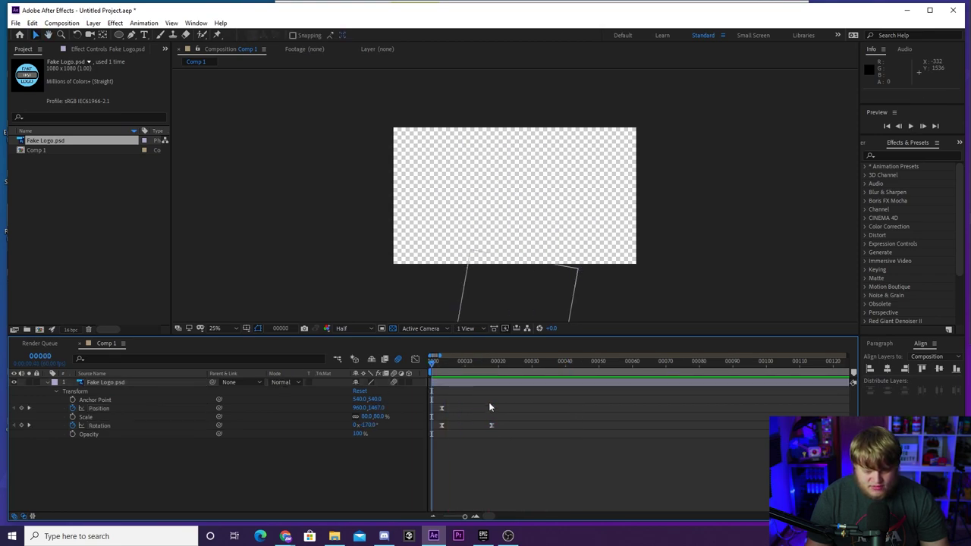
pyautogui.moveTo(489, 412); pyautogui.dragTo(483, 408)
pyautogui.click(548, 498)
pyautogui.press('space')
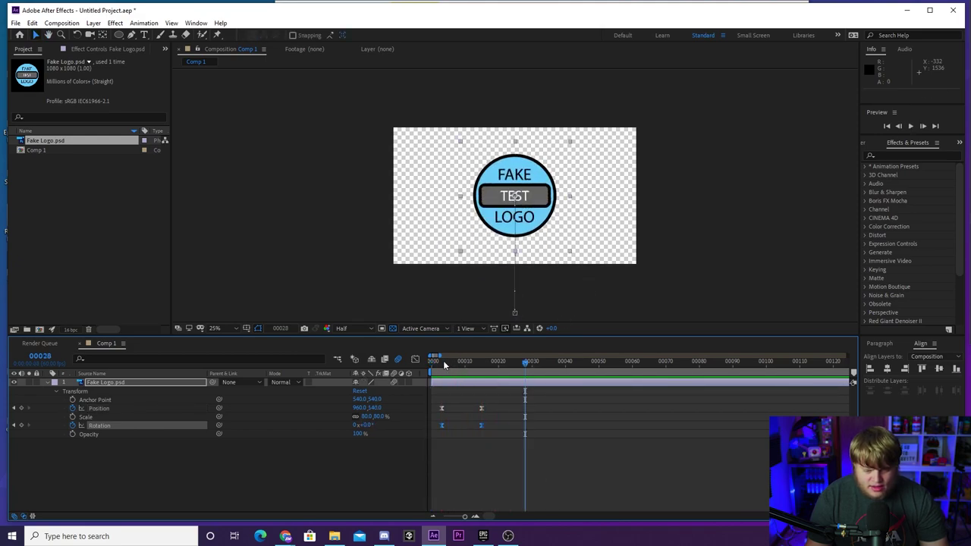
pyautogui.press('space')
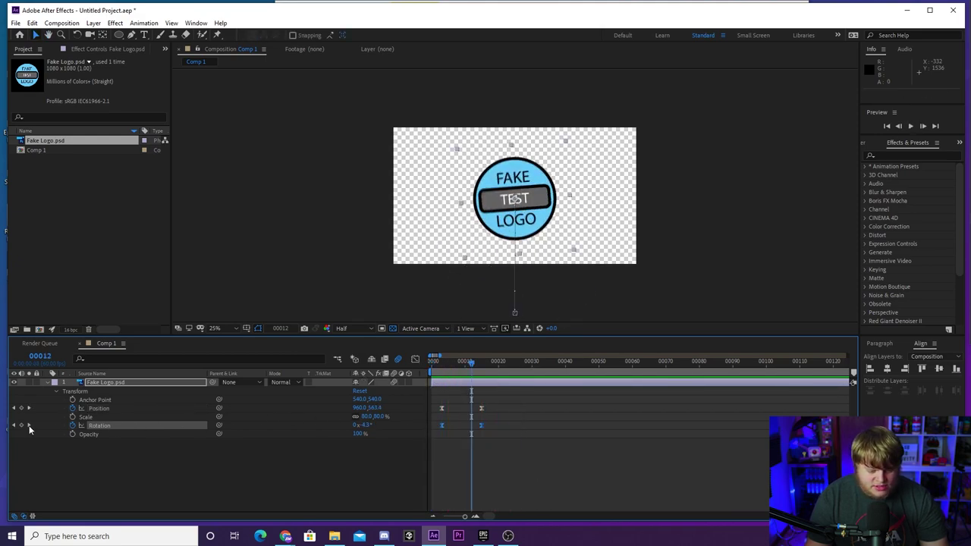
# Step: Add the pasted inertial bounce expression (amp .1, freq 2.0) to the logo's Rotation property
pyautogui.keyDown('alt'); pyautogui.click(74, 425); pyautogui.keyUp('alt')
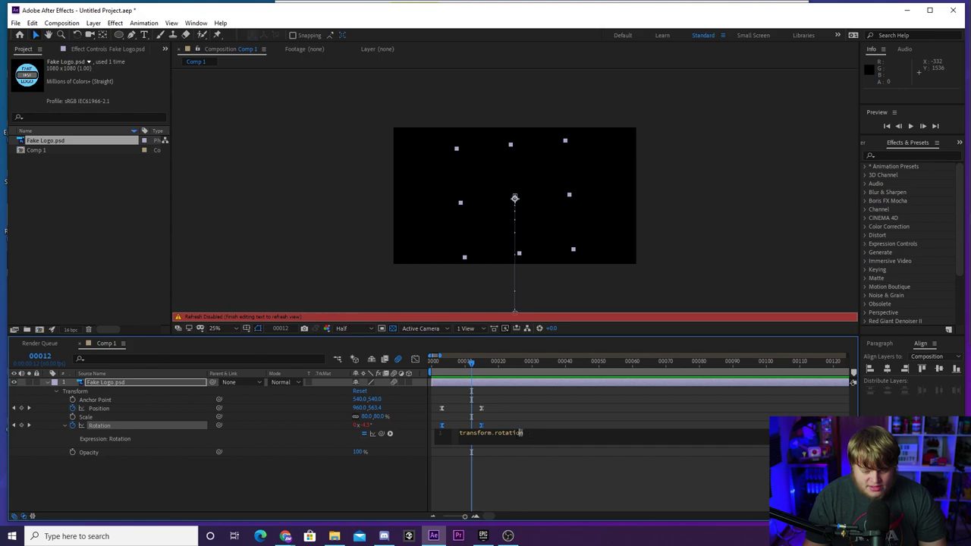
pyautogui.hotkey('ctrl', 'v')
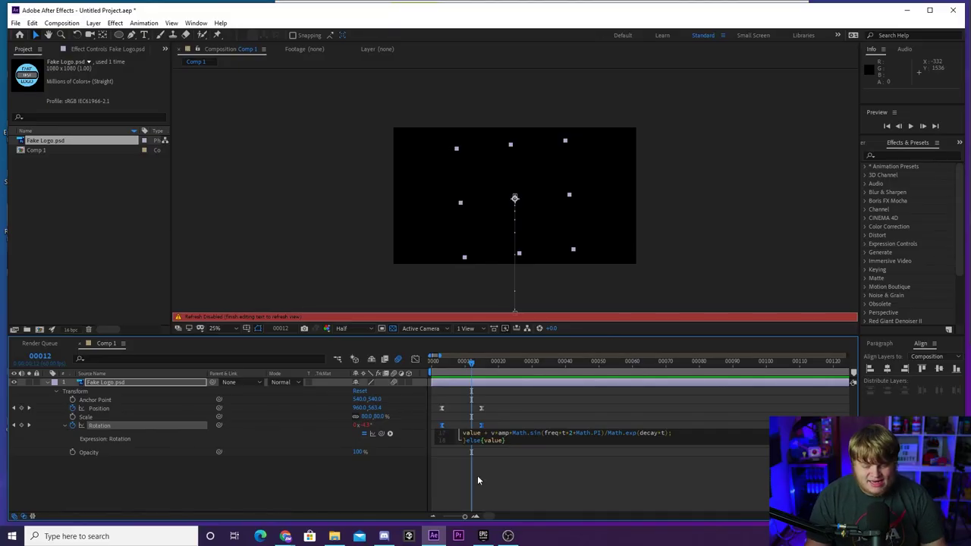
pyautogui.click(478, 478)
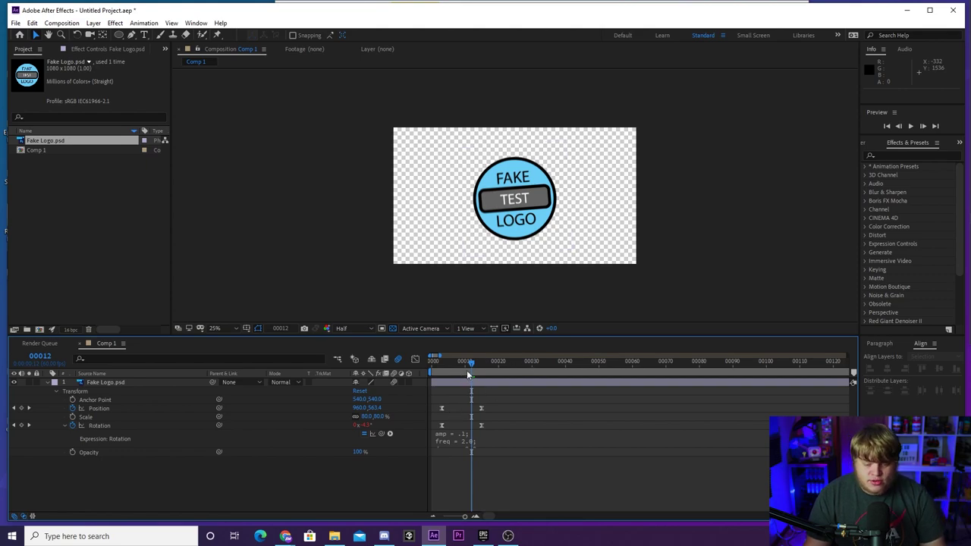
# Step: Rewind to frame 0 and preview the logo's rotation bounce
pyautogui.moveTo(466, 363); pyautogui.dragTo(332, 362)
pyautogui.press('space')
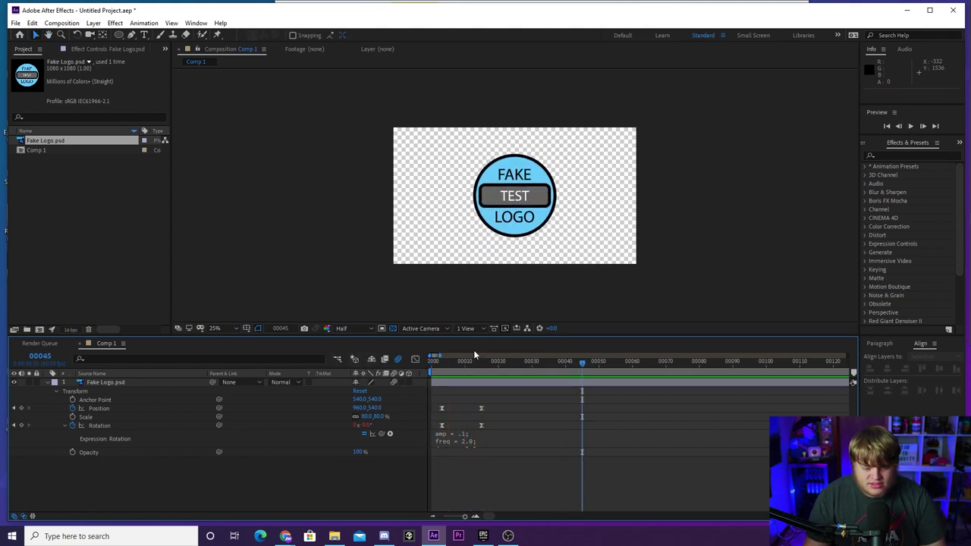
pyautogui.press('space')
pyautogui.press('space')
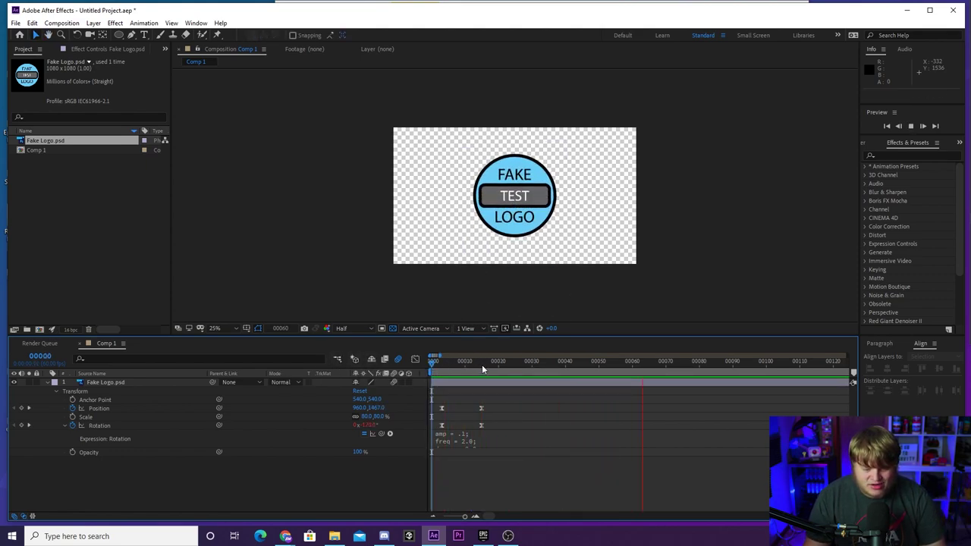
# Step: Change the Rotation expression's amp value from .1 to 3 and preview it
pyautogui.click(471, 443)
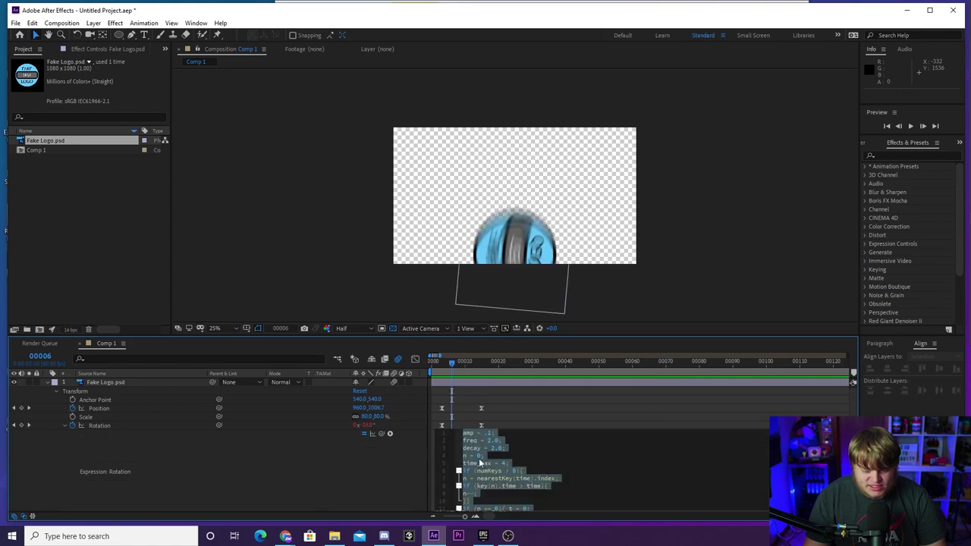
pyautogui.click(473, 449)
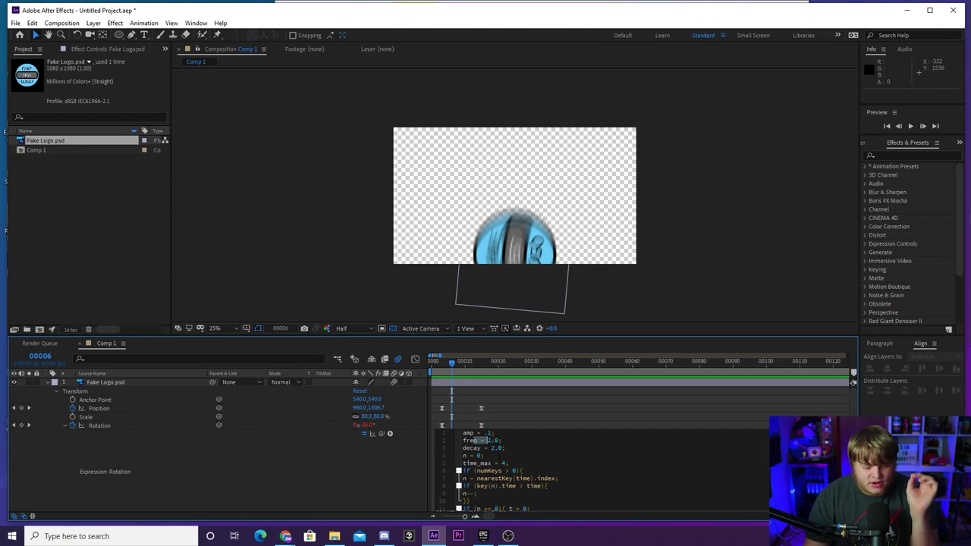
pyautogui.click(468, 433)
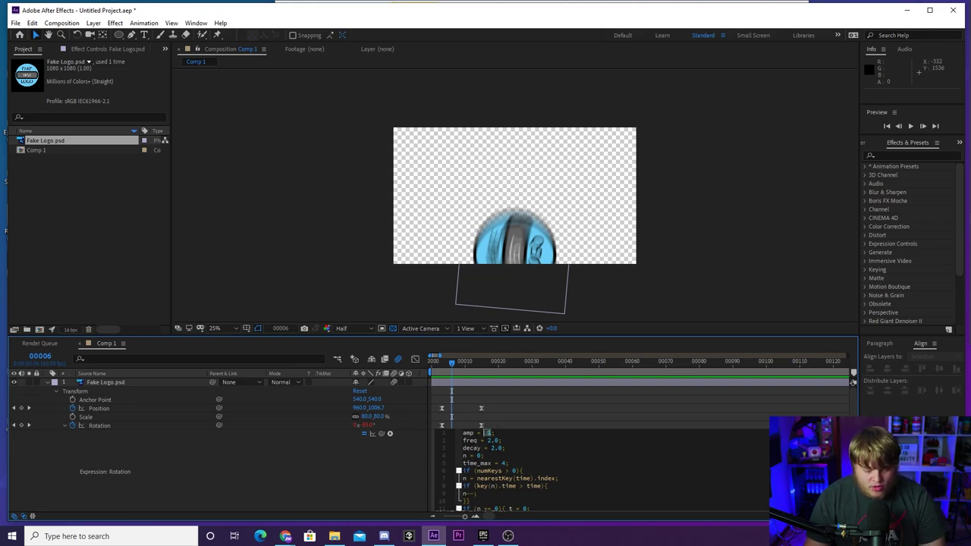
pyautogui.press('space')
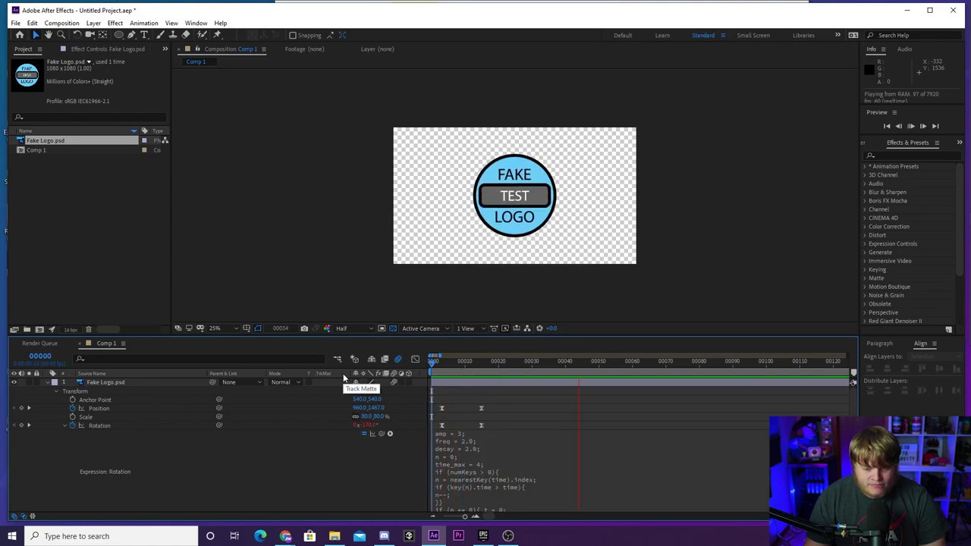
# Step: Lower the amp value to 2, commit the expression and preview the wobble
pyautogui.click(489, 447)
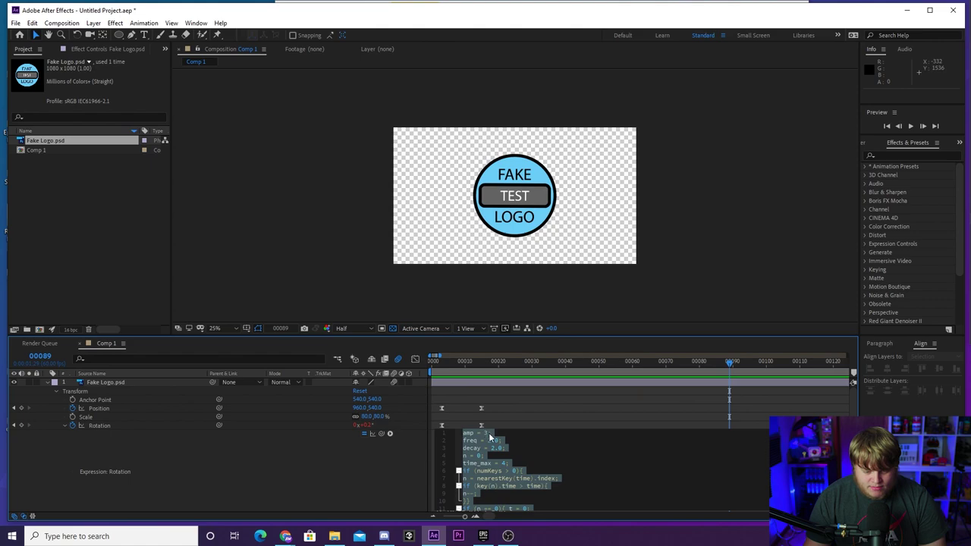
pyautogui.click(487, 433)
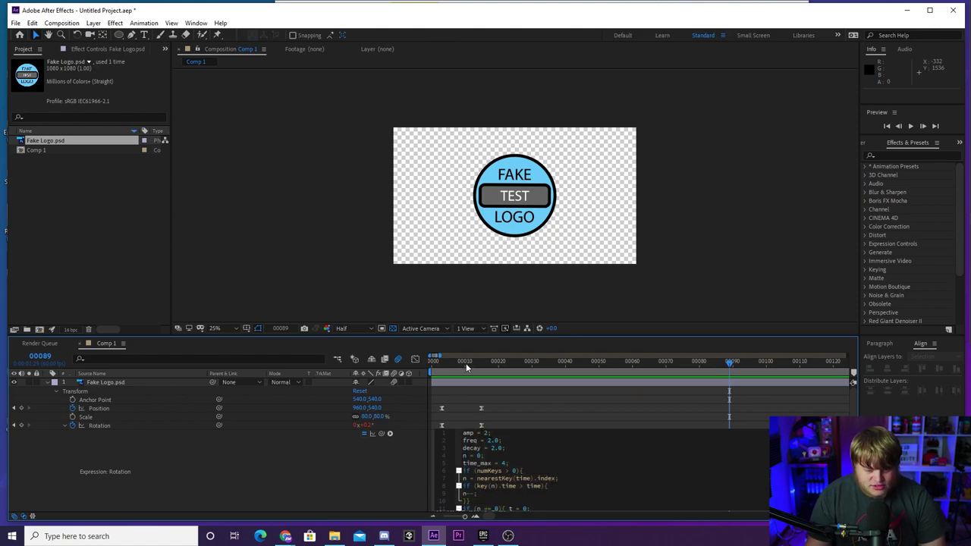
pyautogui.click(309, 369)
pyautogui.press('space')
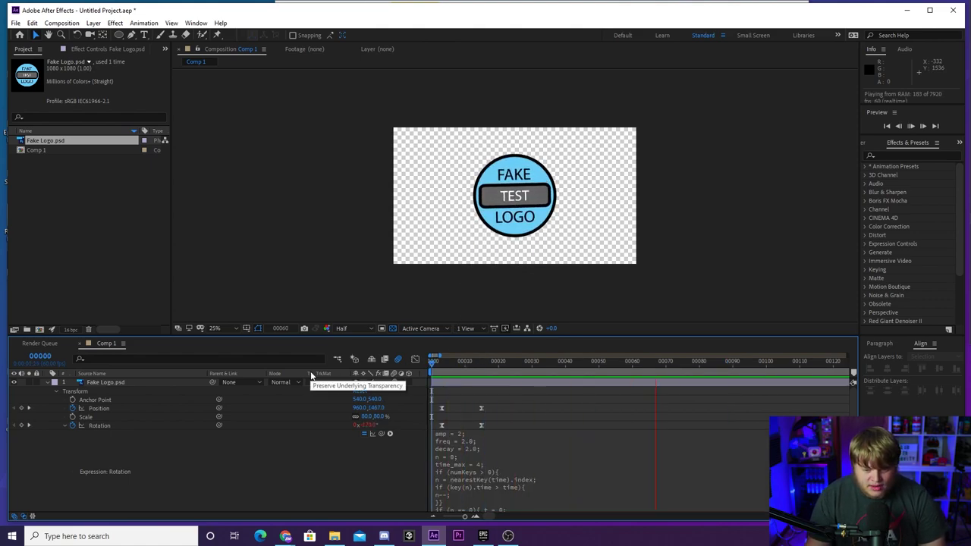
pyautogui.press('space')
# Step: Collapse the logo layer's Transform properties and play the preview again
pyautogui.click(64, 425)
pyautogui.click(53, 390)
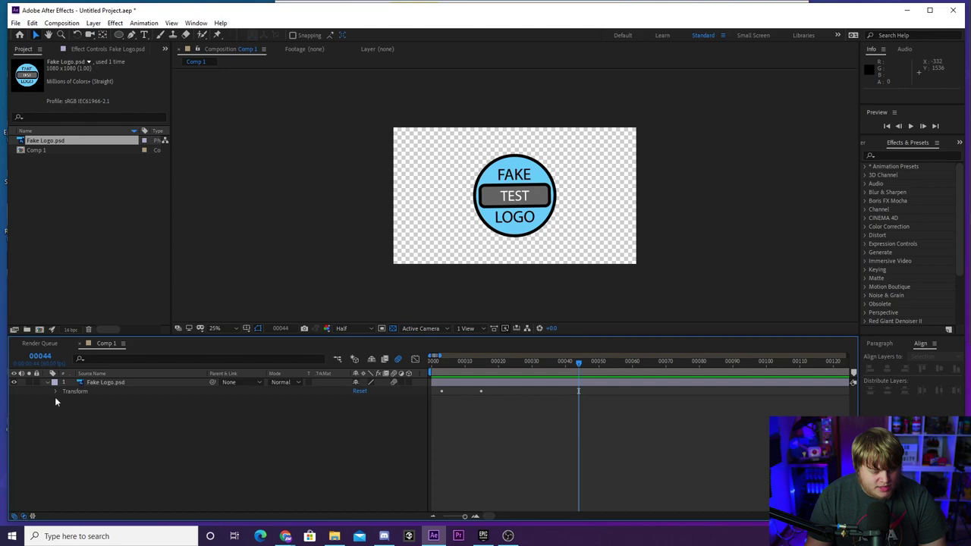
pyautogui.click(54, 392)
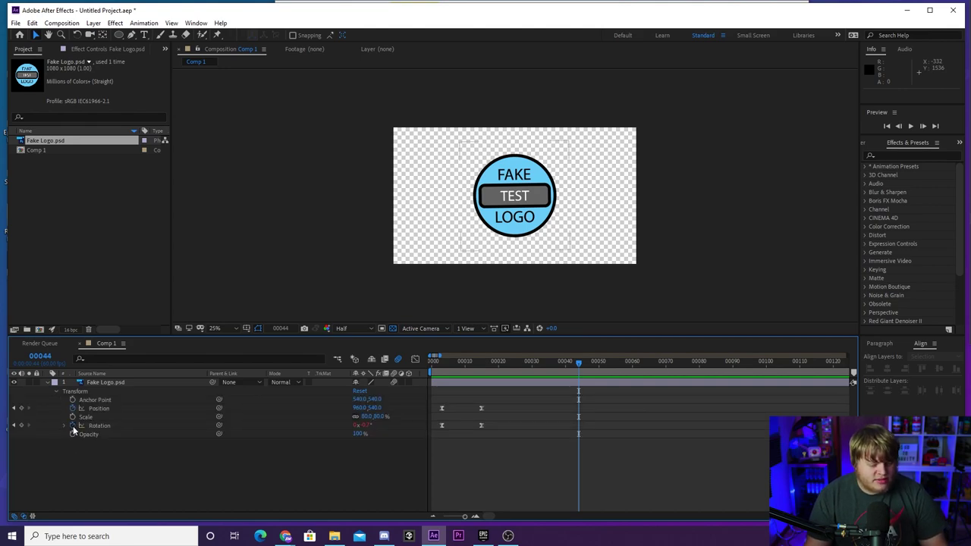
pyautogui.click(64, 425)
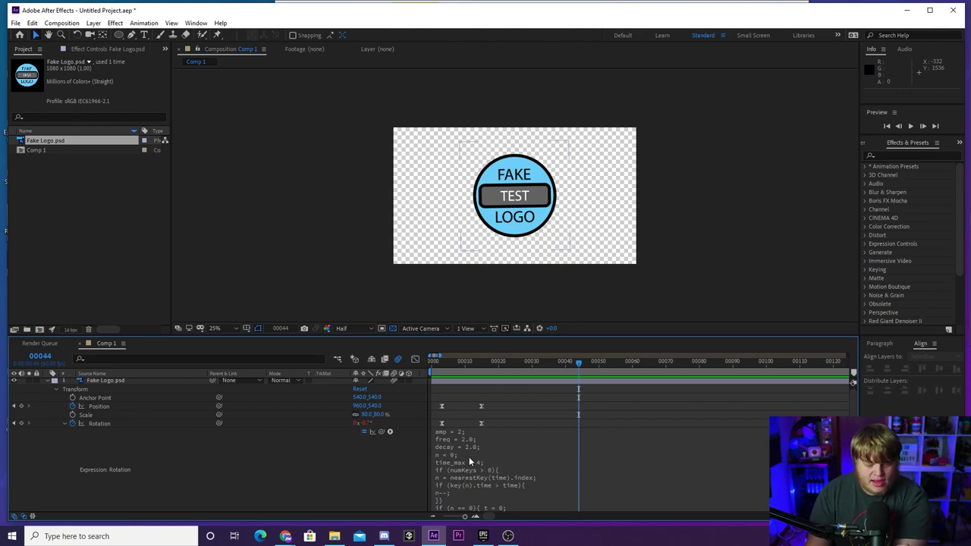
pyautogui.click(45, 383)
pyautogui.press('space')
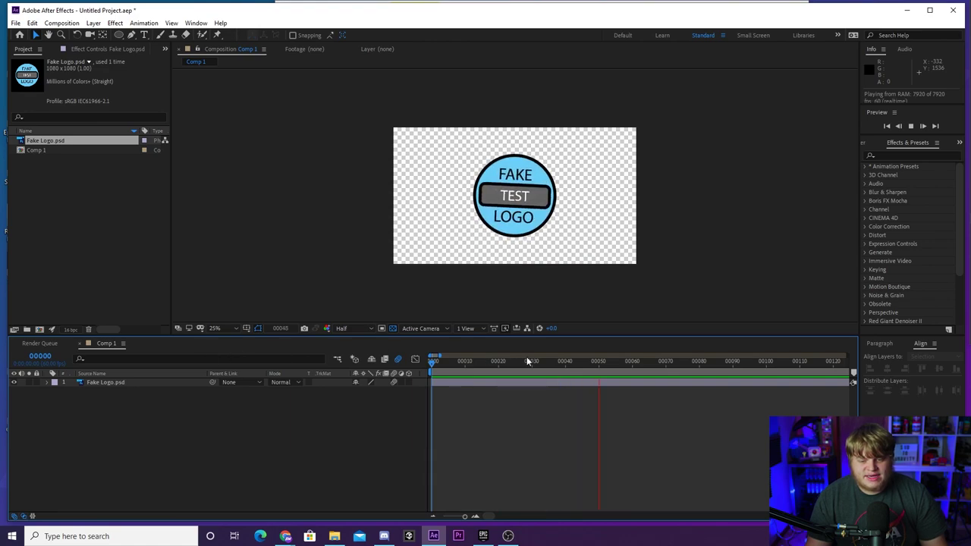
pyautogui.press('space')
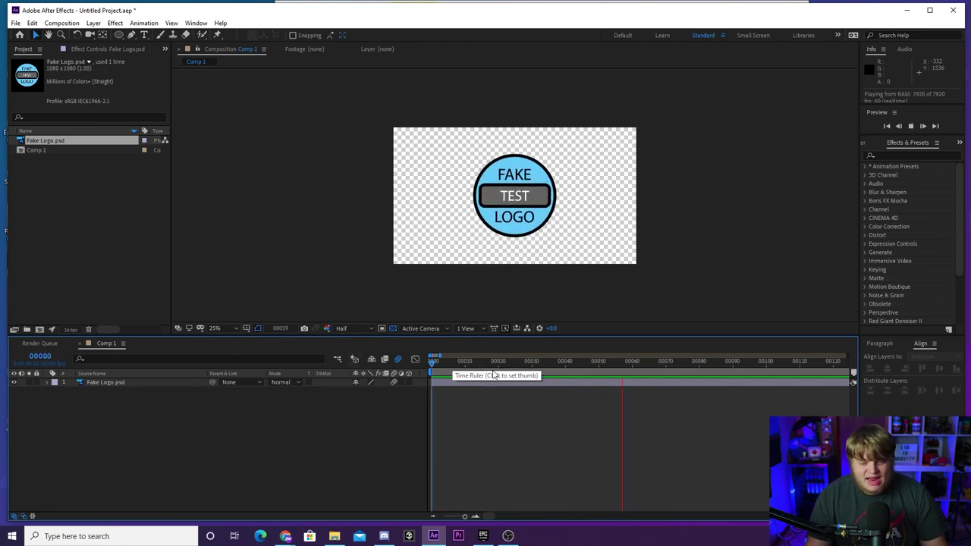
pyautogui.press('space')
pyautogui.press('space')
pyautogui.press('space')
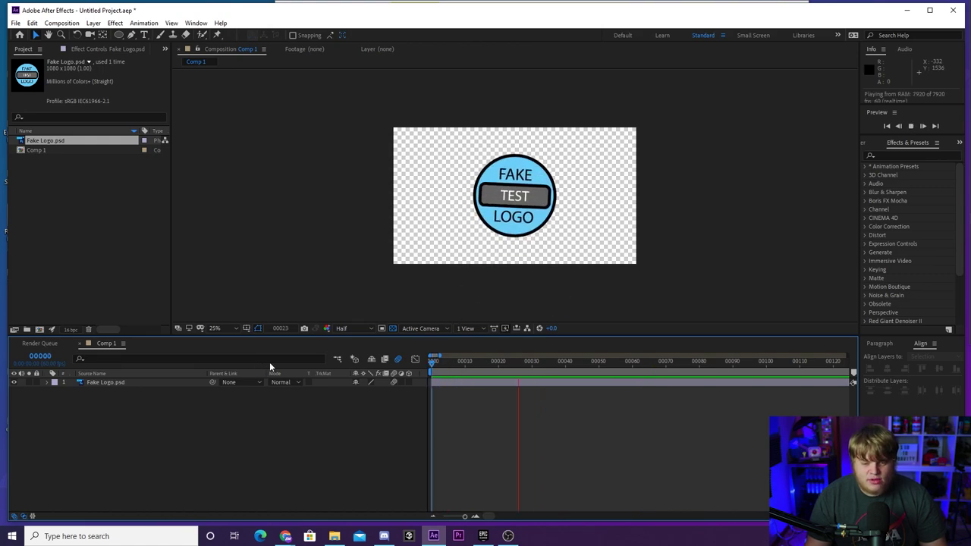
pyautogui.press('space')
pyautogui.press('space')
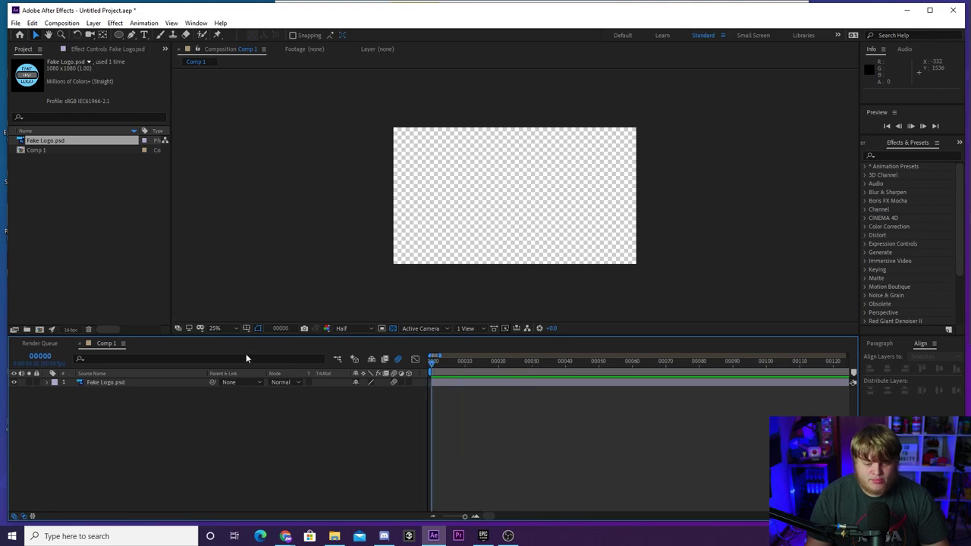
pyautogui.click(433, 517)
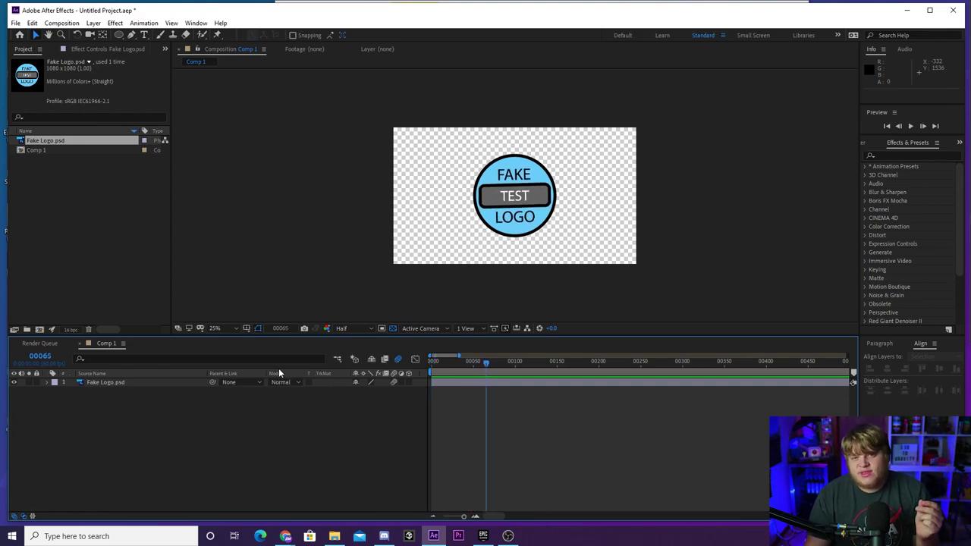
pyautogui.click(434, 363)
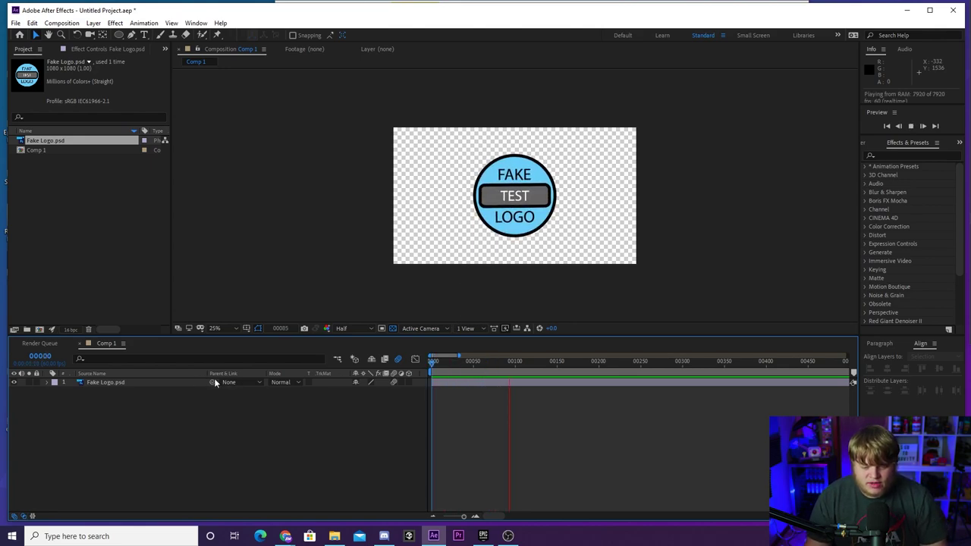
pyautogui.press('space')
# Step: At frame 150, set the logo's Position Y to 1452 so it drops below the frame
pyautogui.click(46, 382)
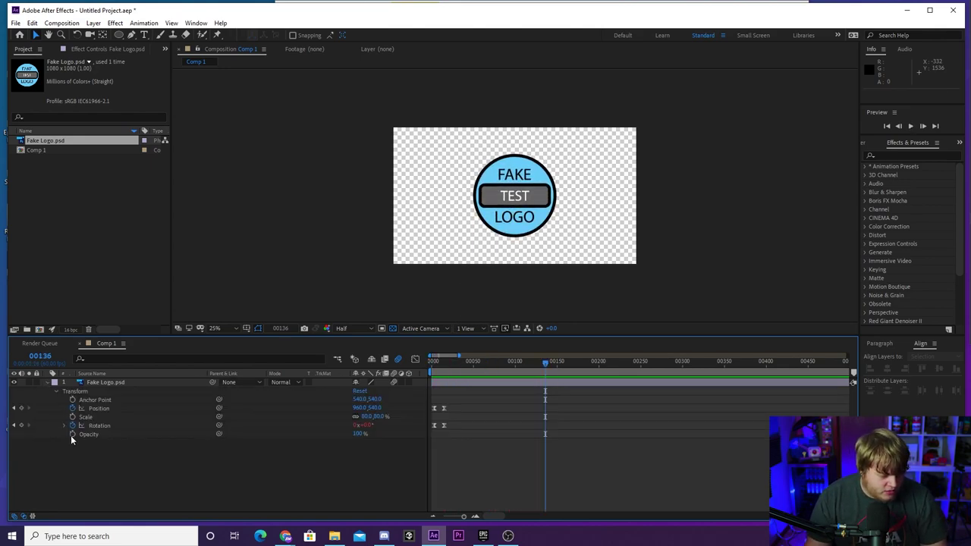
pyautogui.click(22, 409)
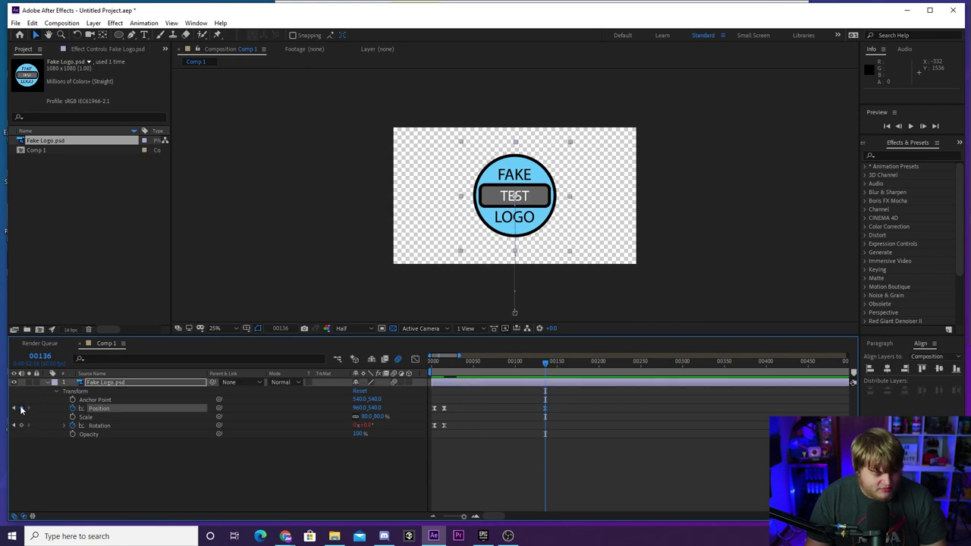
pyautogui.moveTo(548, 360); pyautogui.dragTo(558, 365)
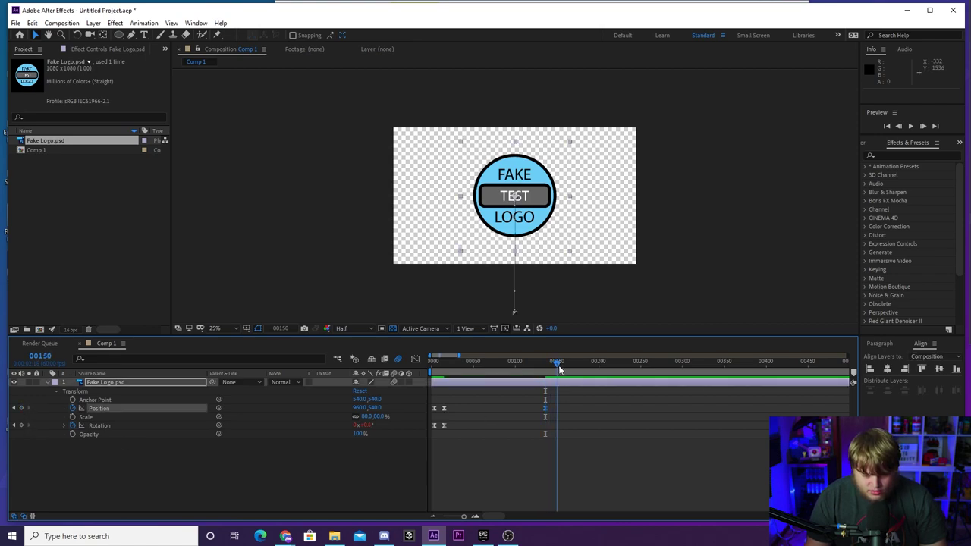
pyautogui.moveTo(375, 408); pyautogui.dragTo(474, 407)
pyautogui.click(412, 461)
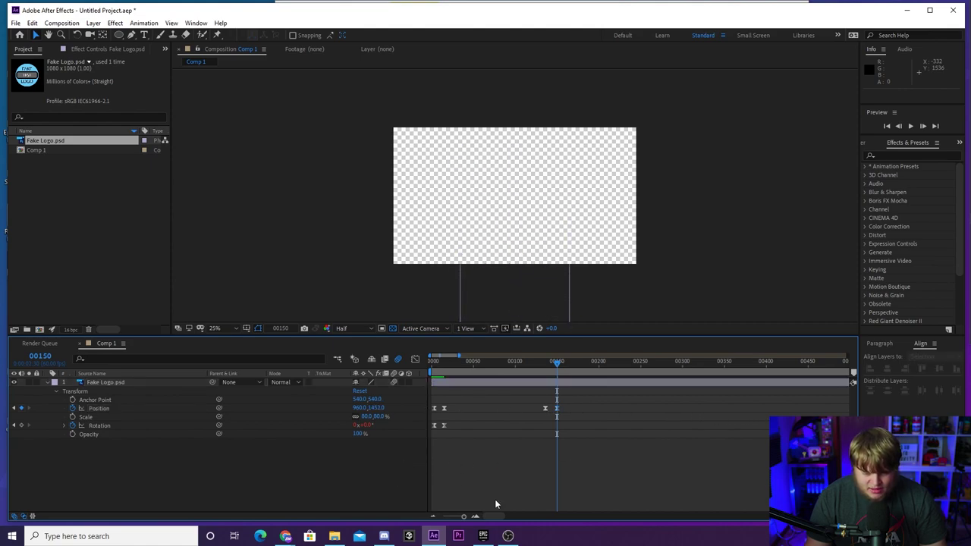
# Step: Zoom the timeline, select the new Position keyframes and show their speed graph
pyautogui.click(476, 517)
pyautogui.moveTo(585, 397); pyautogui.dragTo(411, 372)
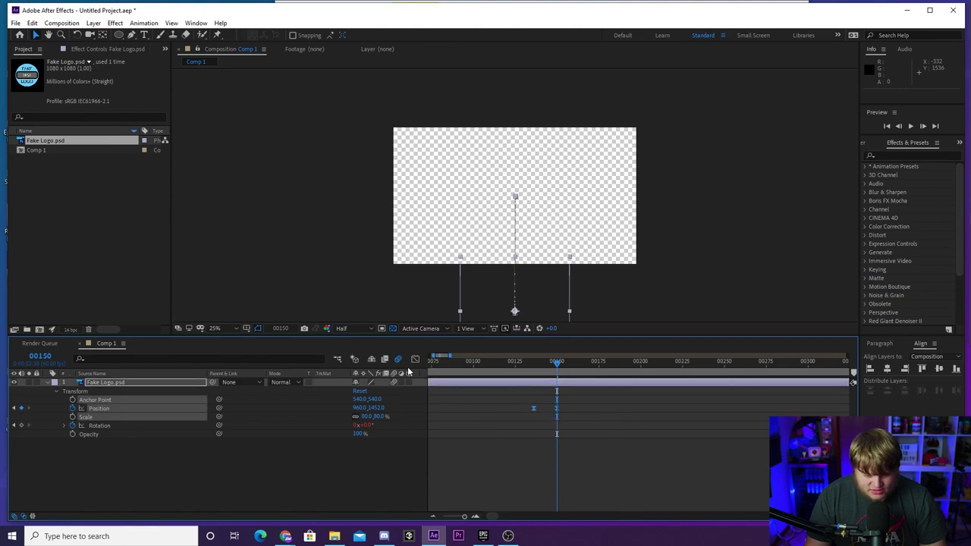
pyautogui.click(415, 359)
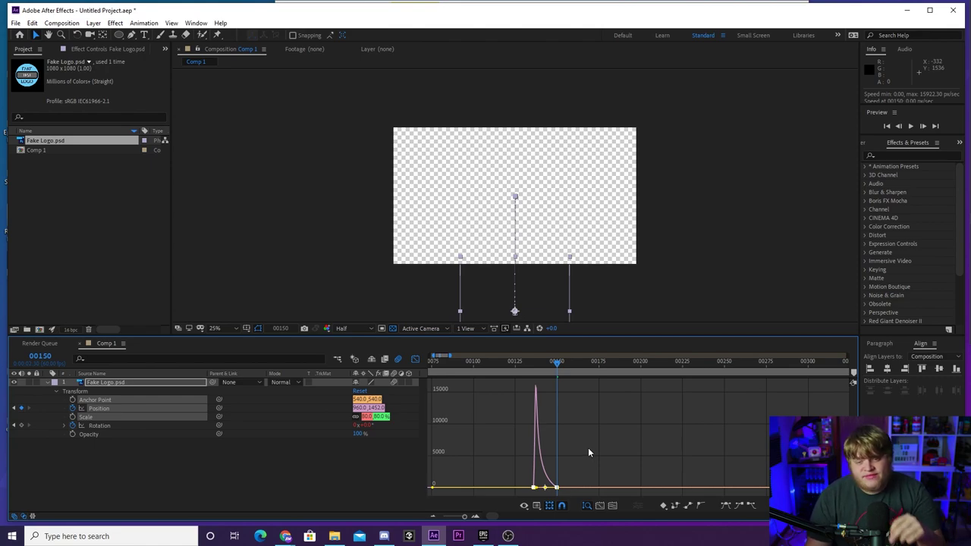
# Step: Drag the keyframe influence handles so the speed peaks just before frame 150
pyautogui.click(475, 516)
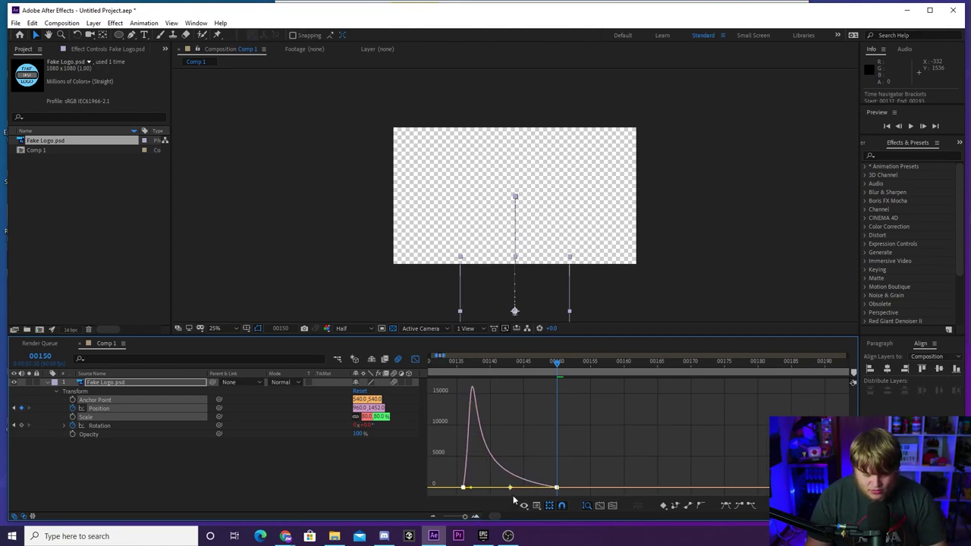
pyautogui.moveTo(518, 493); pyautogui.dragTo(546, 488)
pyautogui.moveTo(471, 480); pyautogui.dragTo(511, 490)
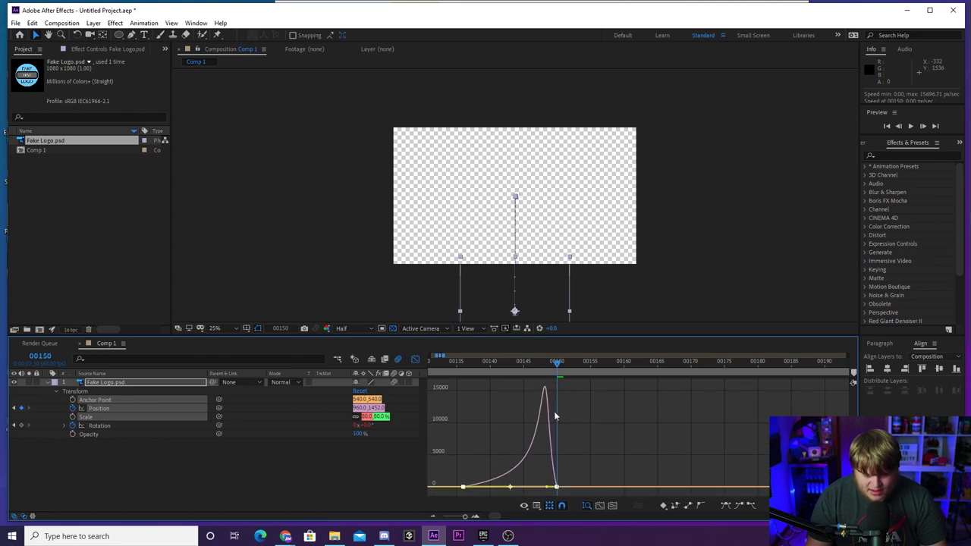
# Step: Return to the keyframe timeline, zoom out fully and place the playhead before the exit
pyautogui.click(414, 359)
pyautogui.click(434, 517)
pyautogui.click(434, 516)
pyautogui.click(532, 363)
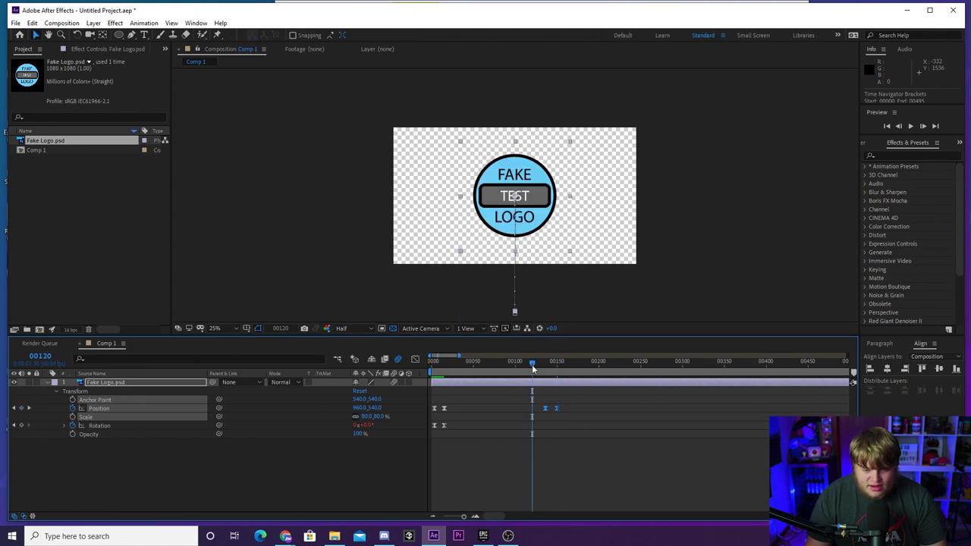
# Step: Shift the last Position keyframe slightly earlier and preview the exit, stopping at frame 00145
pyautogui.press('space')
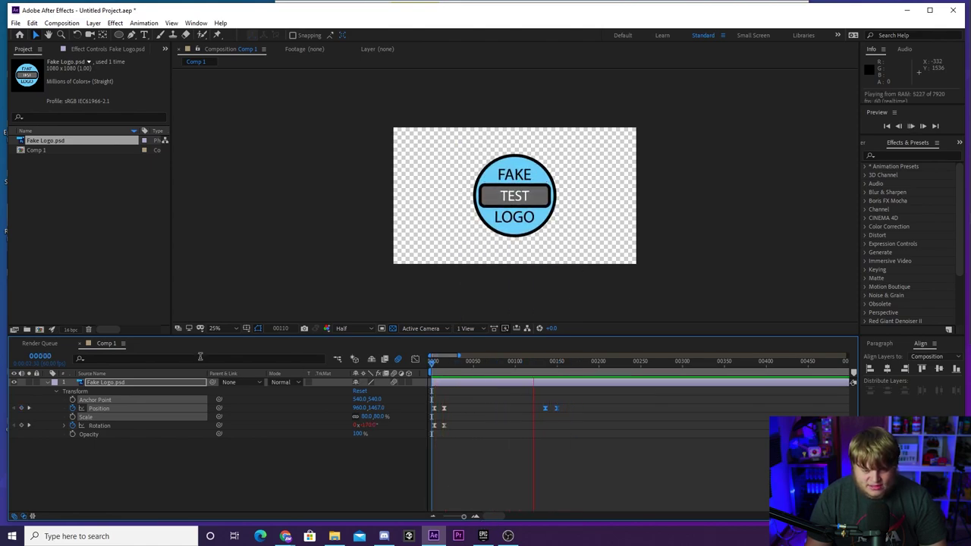
pyautogui.press('space')
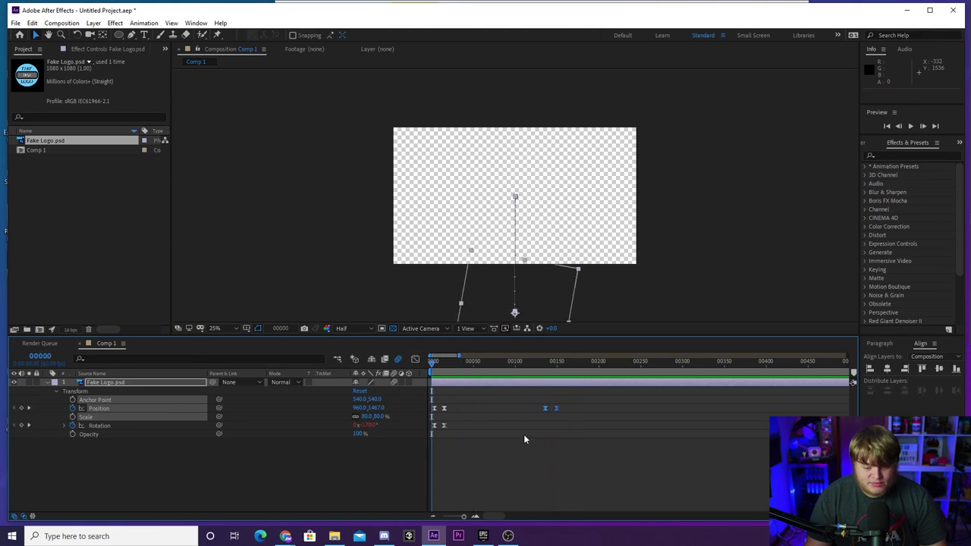
pyautogui.moveTo(544, 409); pyautogui.dragTo(541, 407)
pyautogui.press('space')
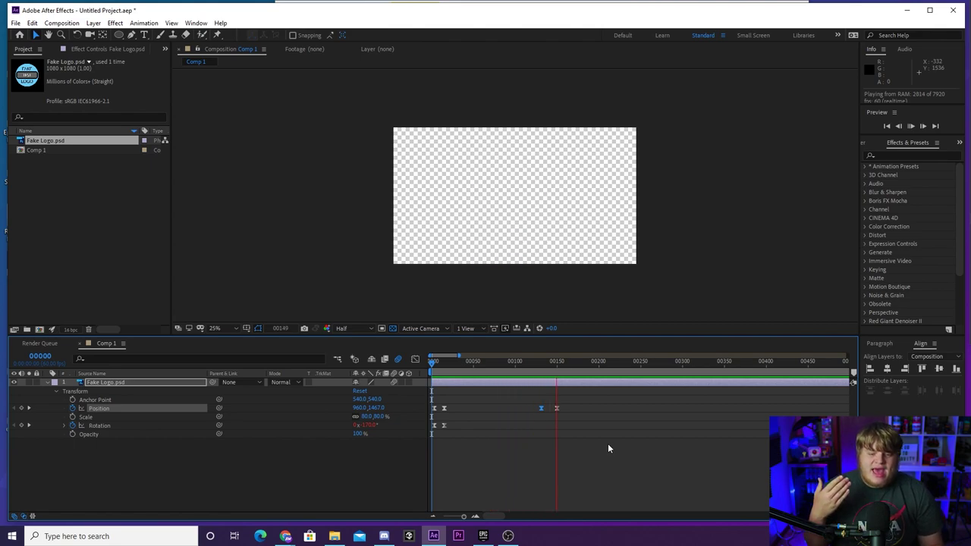
pyautogui.press('space')
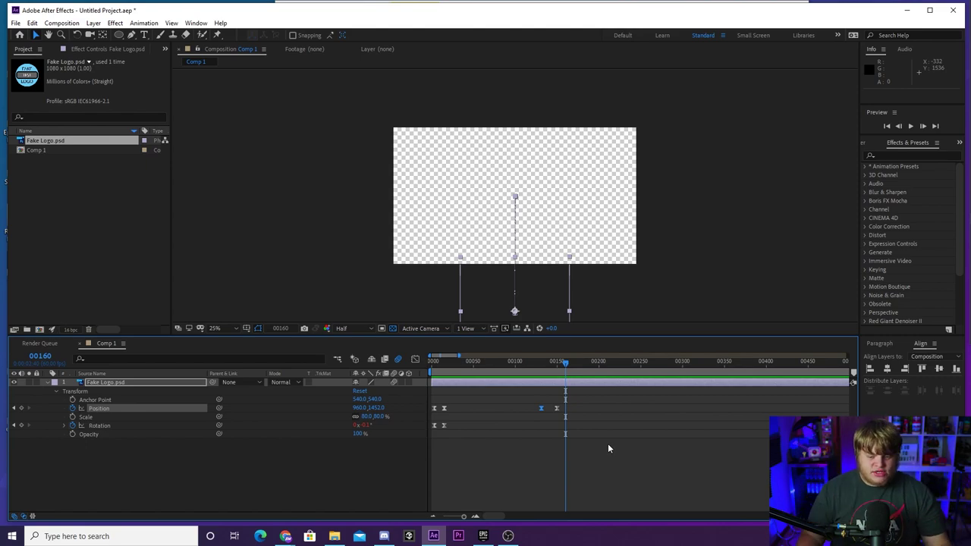
pyautogui.press('space')
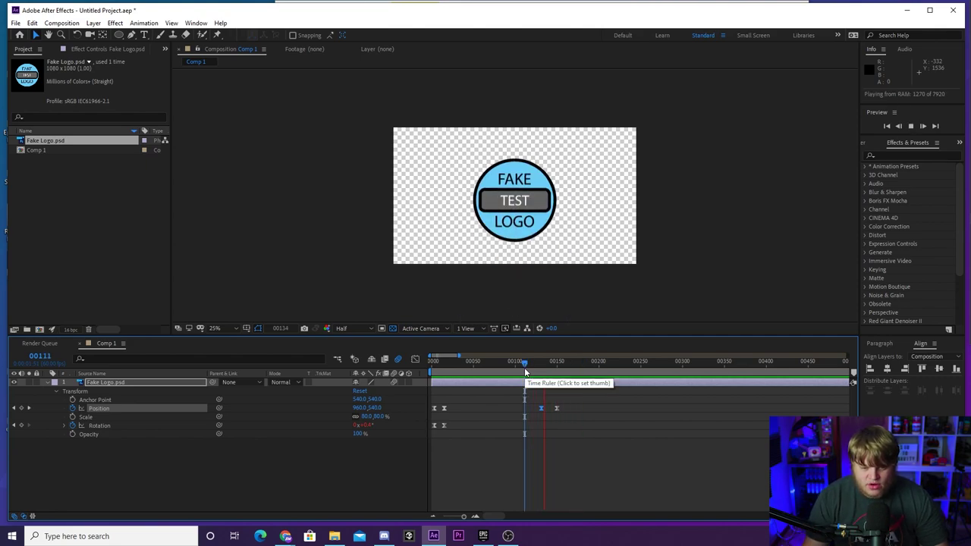
pyautogui.press('space')
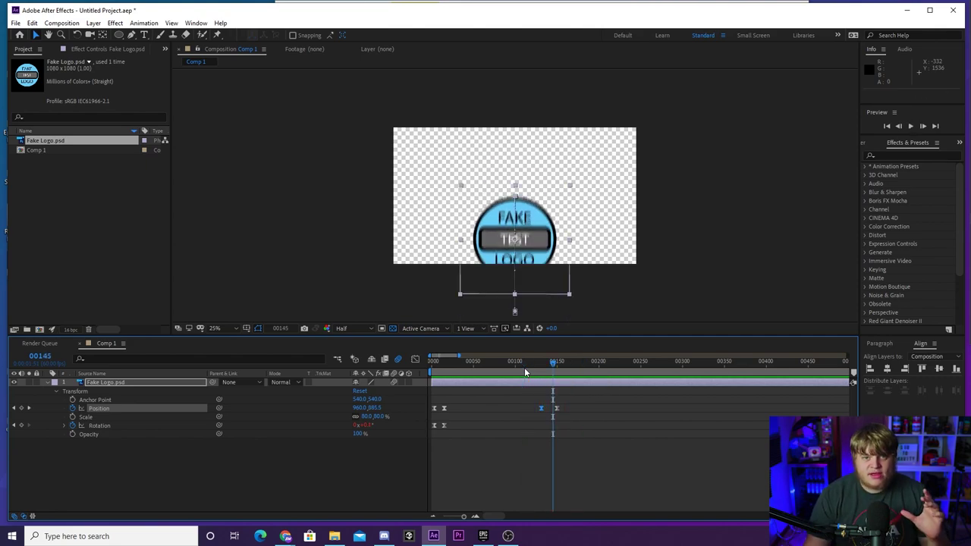
pyautogui.click(478, 518)
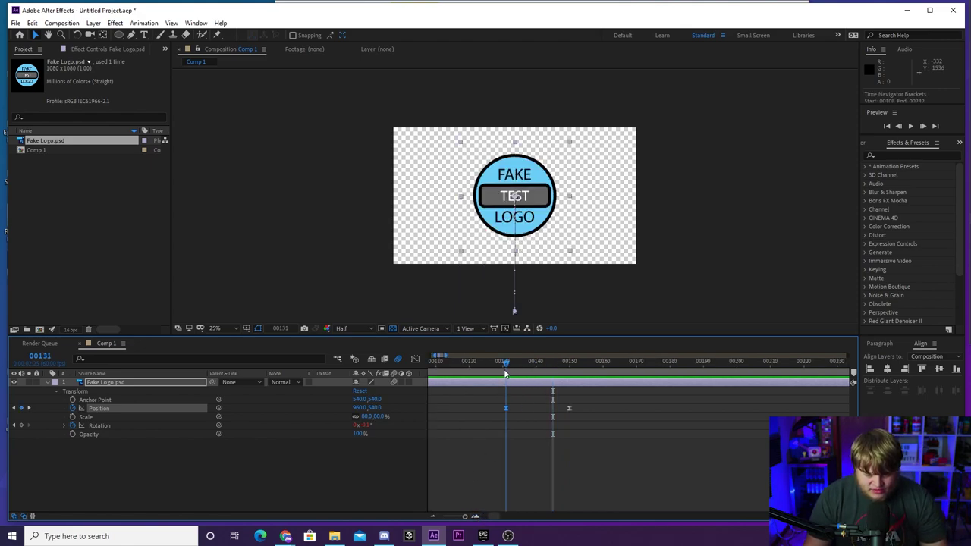
# Step: Add a Position keyframe lifting the logo to Y 421.4, move the final keyframe to 00151, and preview
pyautogui.moveTo(505, 370); pyautogui.dragTo(516, 372)
pyautogui.moveTo(373, 408); pyautogui.dragTo(318, 402)
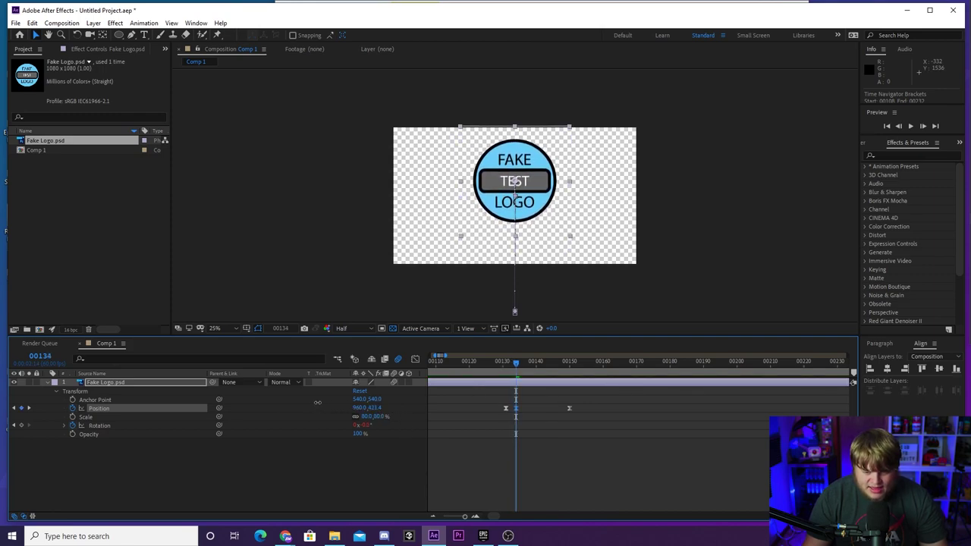
pyautogui.moveTo(571, 408); pyautogui.dragTo(573, 408)
pyautogui.moveTo(516, 363); pyautogui.dragTo(463, 365)
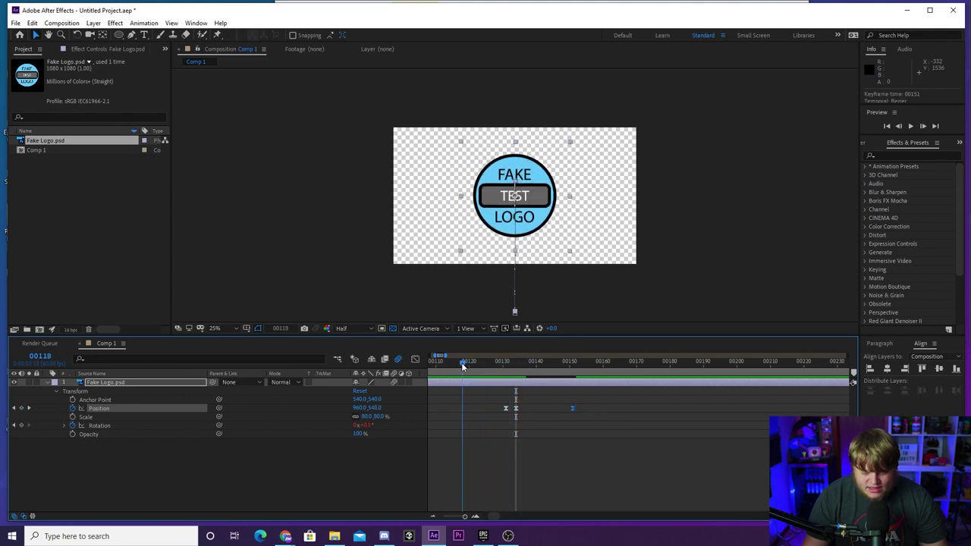
pyautogui.press('space')
pyautogui.click(493, 448)
# Step: Push the lift keyframe to about 00135 and the final one to 00155, then preview and rewind
pyautogui.moveTo(515, 408); pyautogui.dragTo(579, 408)
pyautogui.press('space')
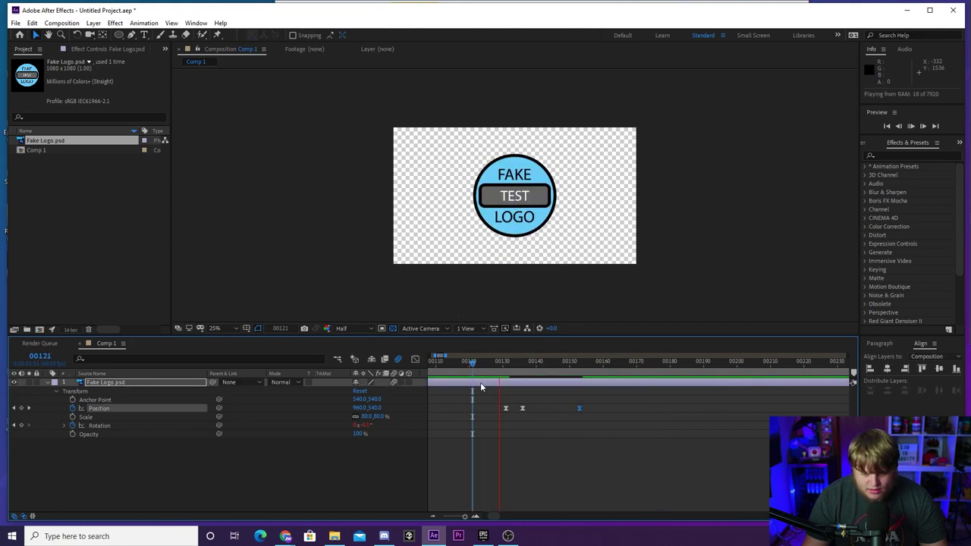
pyautogui.press('space')
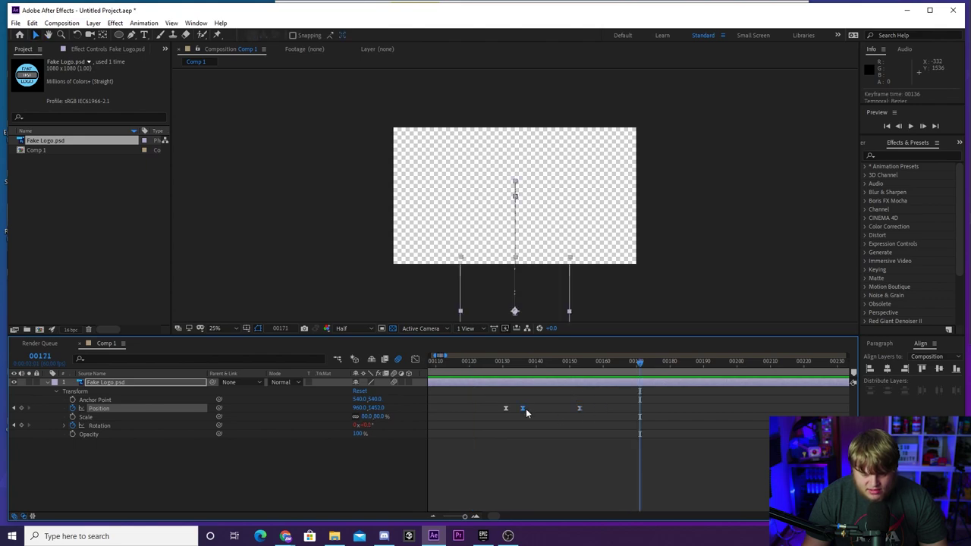
pyautogui.moveTo(580, 408); pyautogui.dragTo(585, 409)
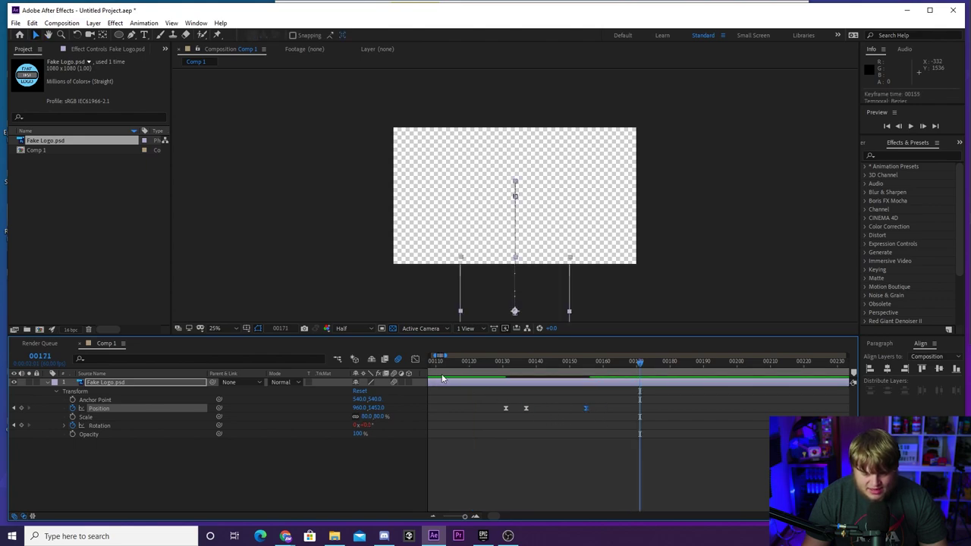
pyautogui.press('space')
pyautogui.press('space')
pyautogui.click(433, 516)
pyautogui.click(433, 516)
pyautogui.press('Home')
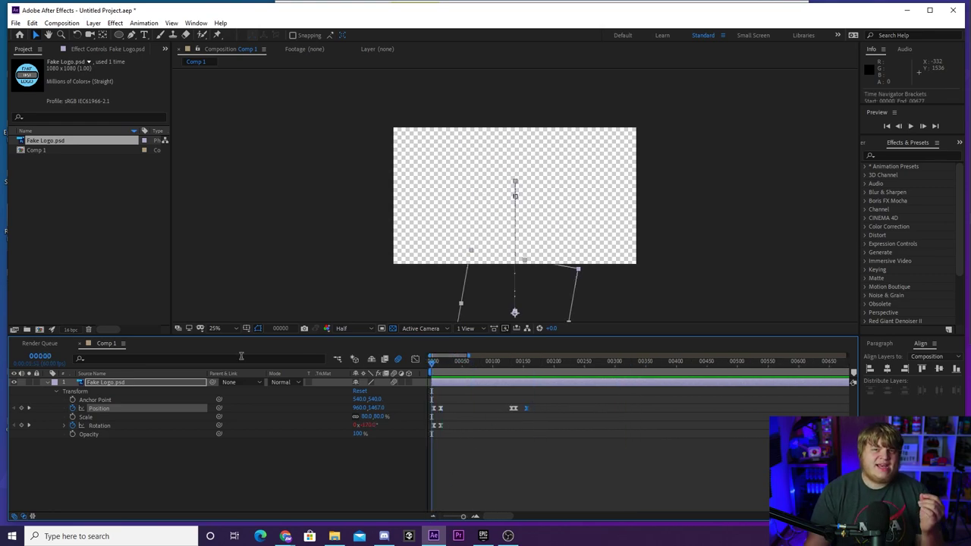
# Step: Set the work area end to frame 00165 with N and preview the trimmed loop from frame 0
pyautogui.click(536, 365)
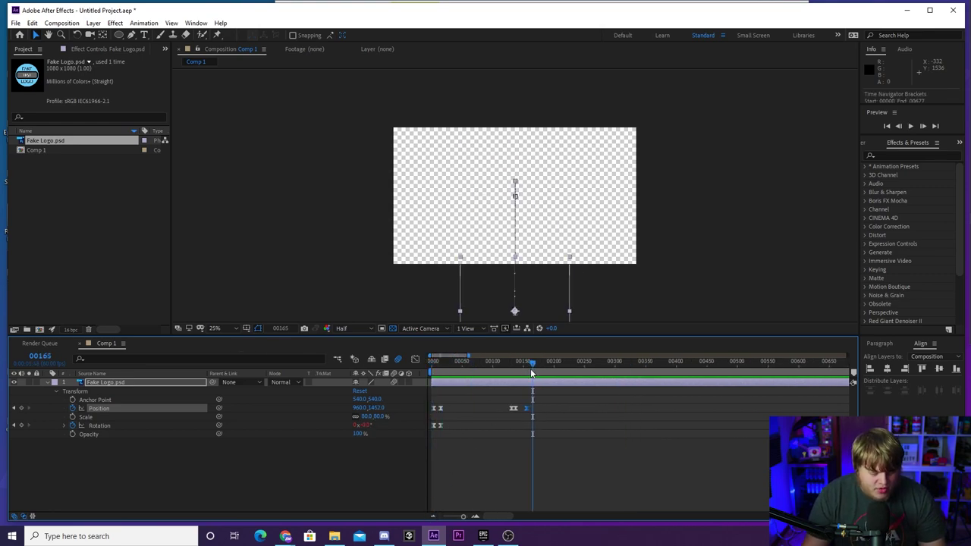
pyautogui.press('n')
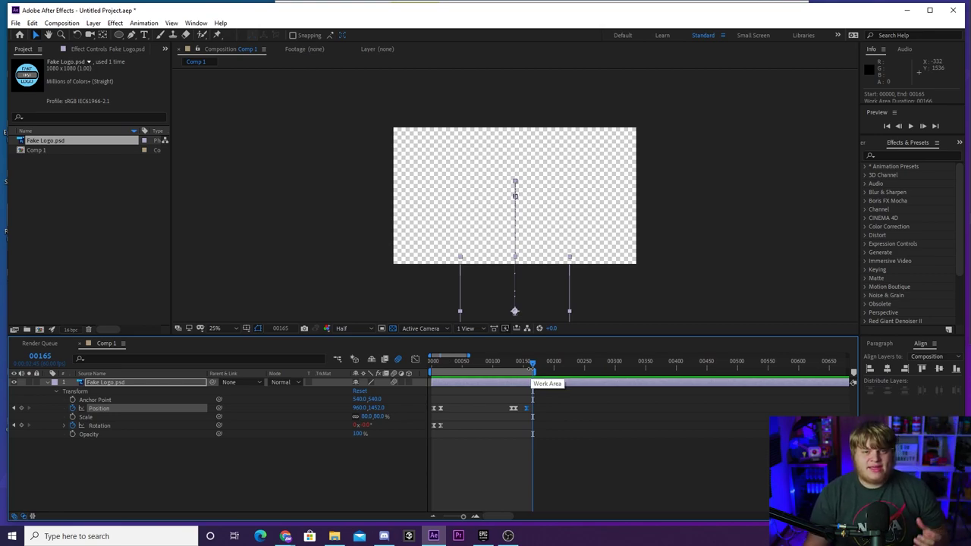
pyautogui.press('Home')
pyautogui.press('space')
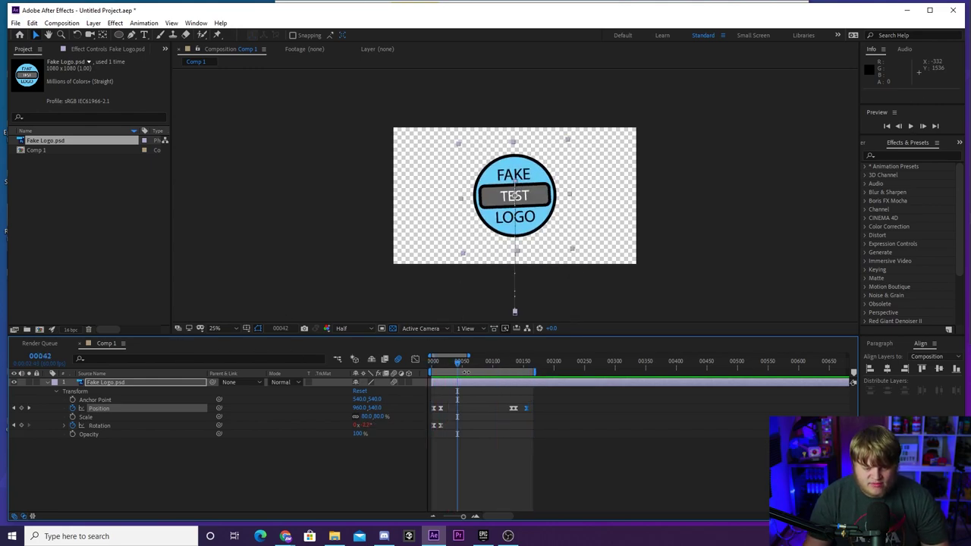
pyautogui.press('space')
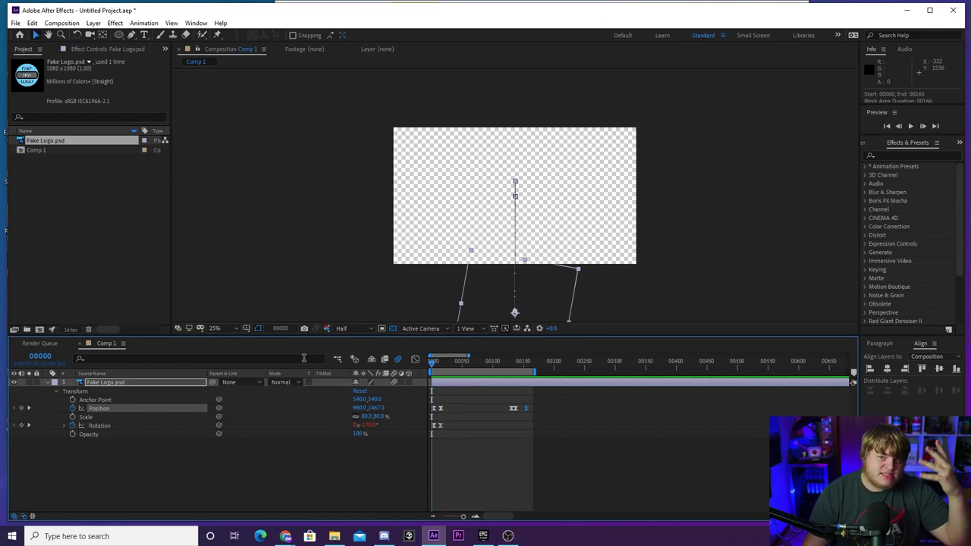
pyautogui.press('space')
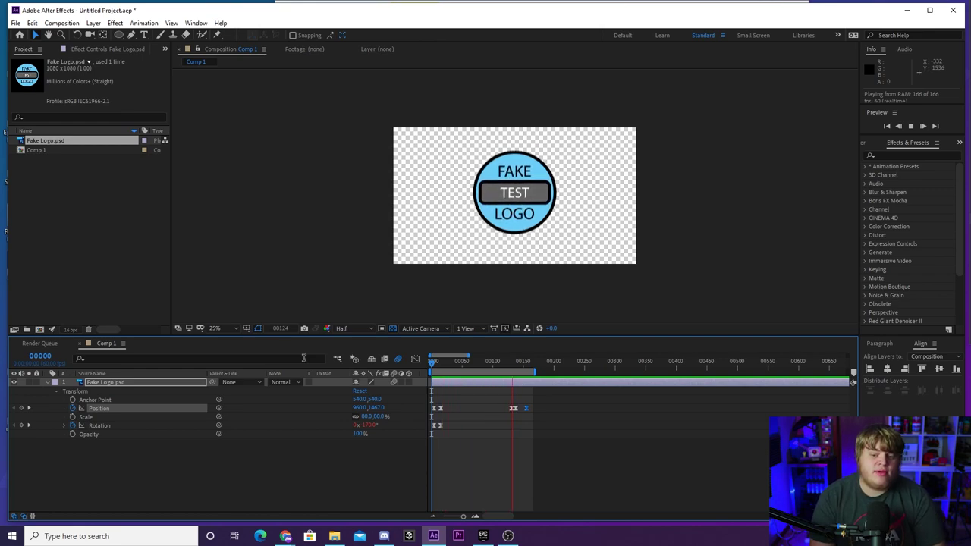
pyautogui.press('space')
pyautogui.click(346, 459)
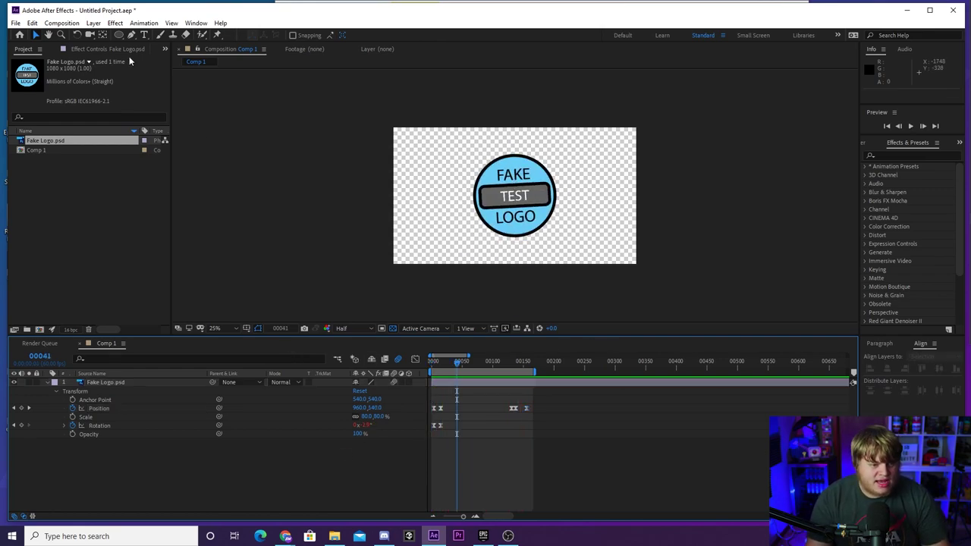
# Step: Create a new solid layer, Gray Solid 1, coloured gray 747474
pyautogui.click(93, 23)
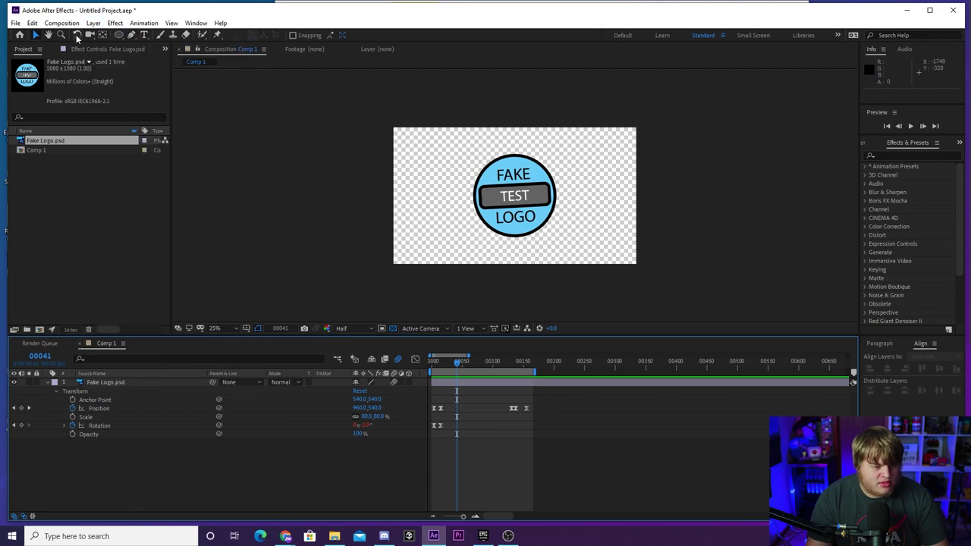
pyautogui.click(94, 23)
pyautogui.moveTo(114, 35)
pyautogui.click(280, 57)
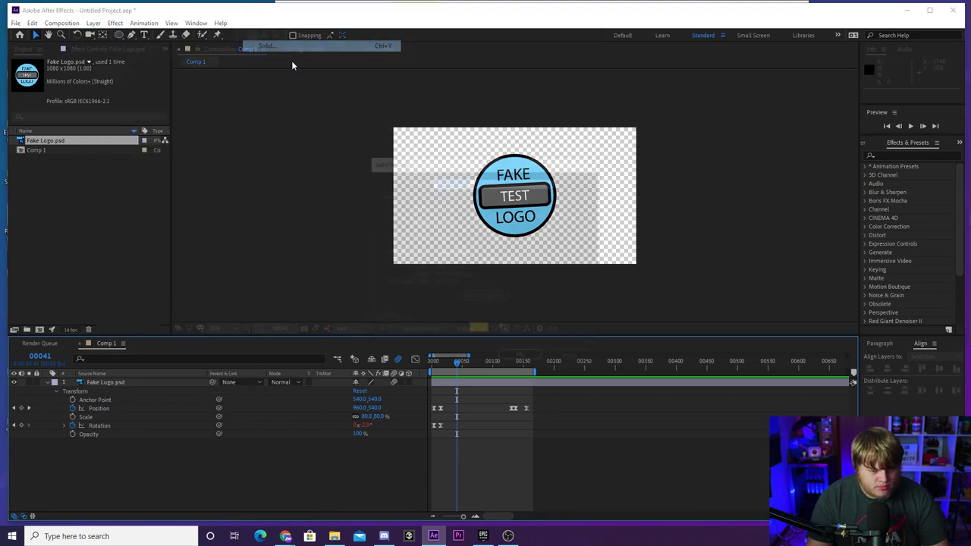
pyautogui.click(479, 330)
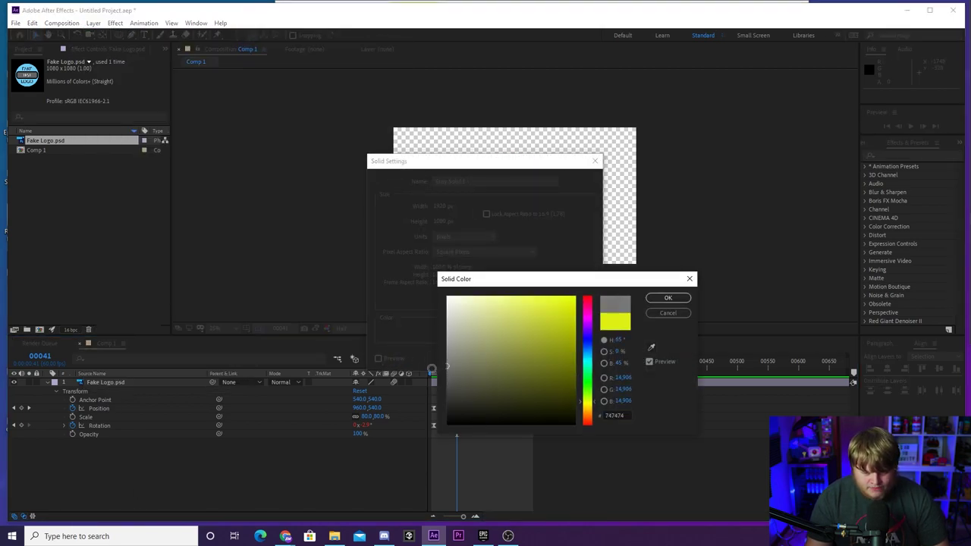
pyautogui.click(668, 298)
pyautogui.click(522, 357)
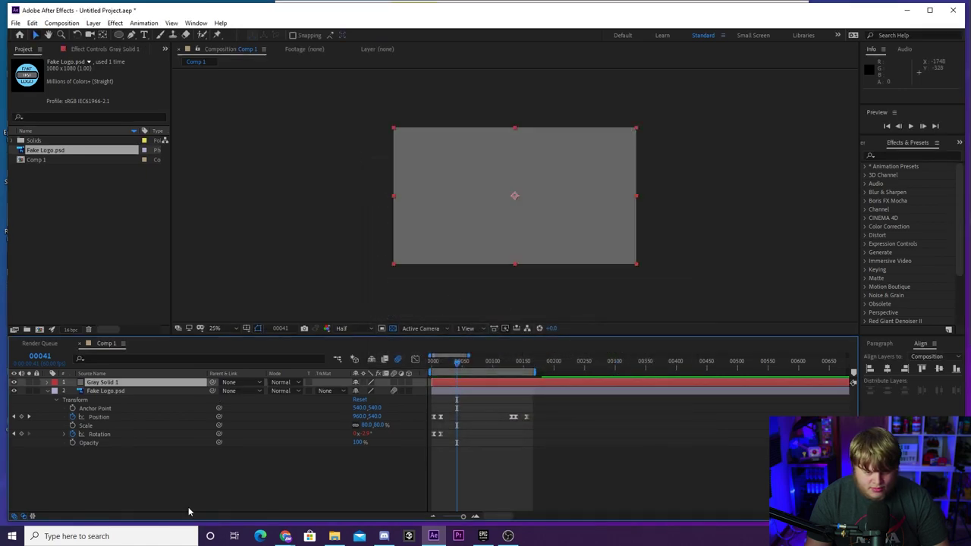
# Step: Move Gray Solid 1 below the logo layer and preview the animation fitted to the viewer
pyautogui.moveTo(114, 383); pyautogui.dragTo(121, 455)
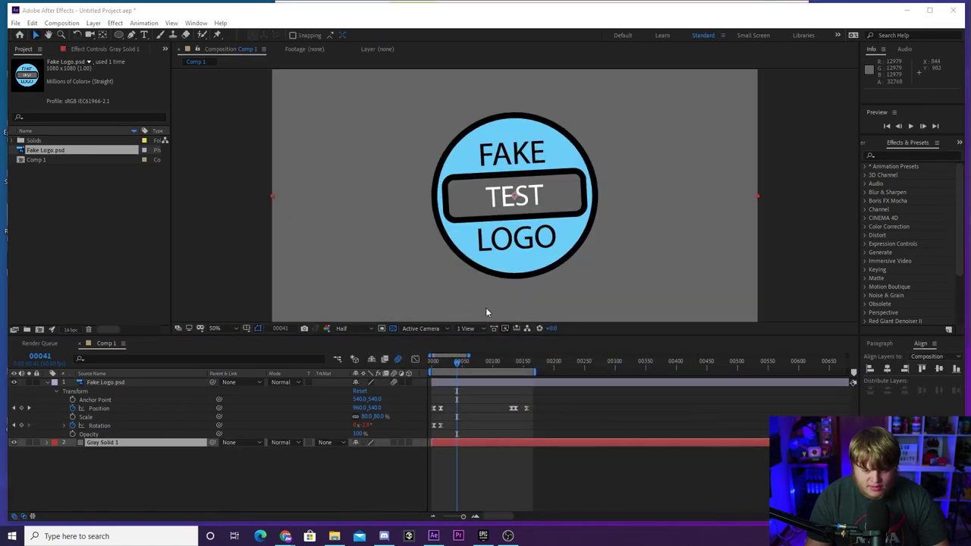
pyautogui.press('space')
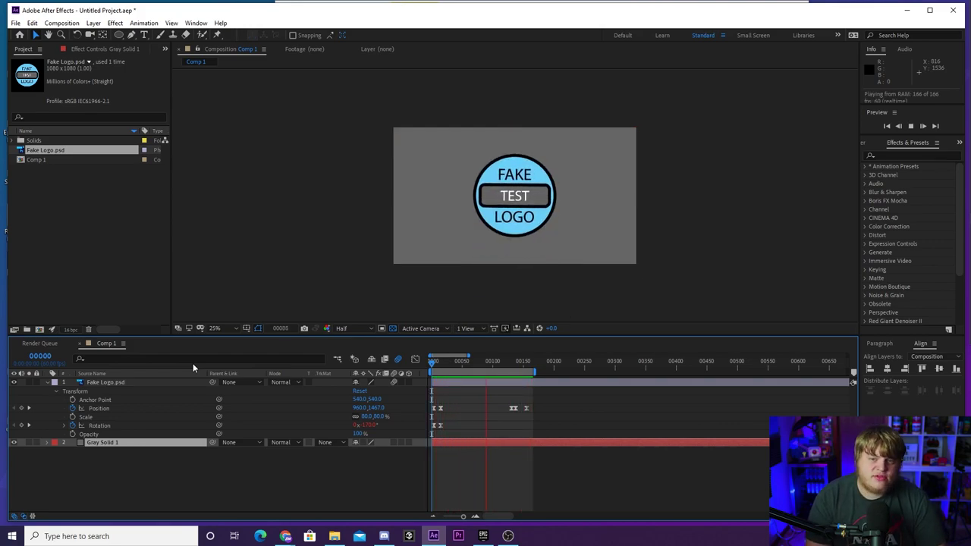
pyautogui.hotkey('shift', '/')
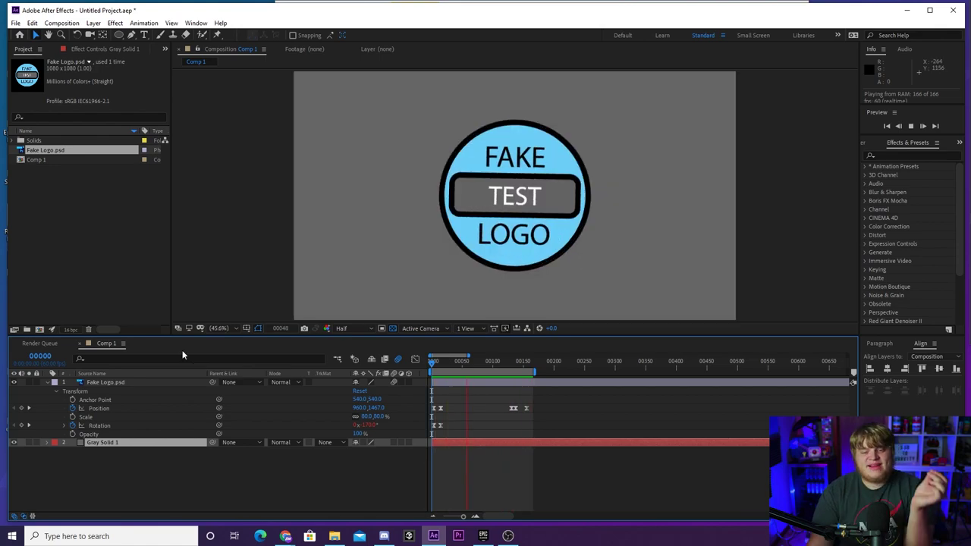